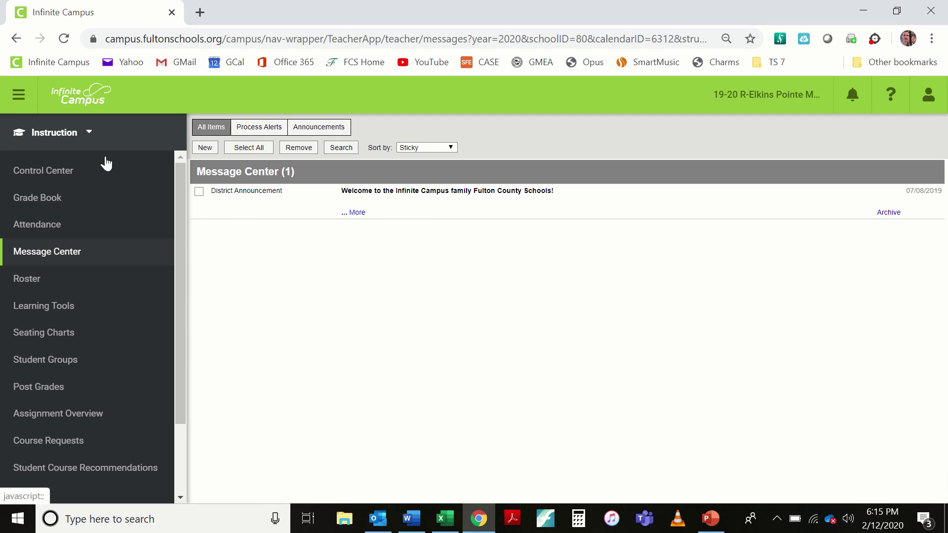
Start a new class message with placeholder subject 'zz' and body 'zz'
left_click(206, 148)
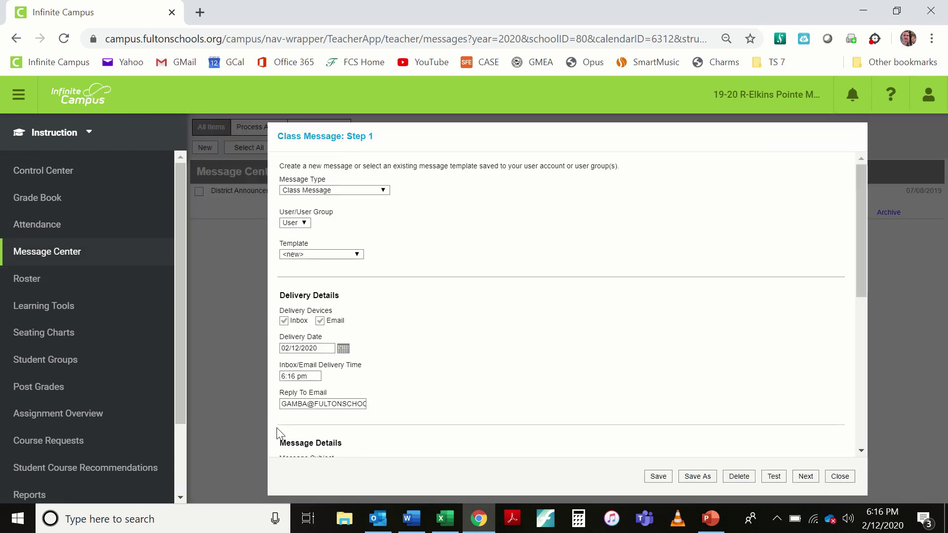
scroll(423, 302, "down", 5)
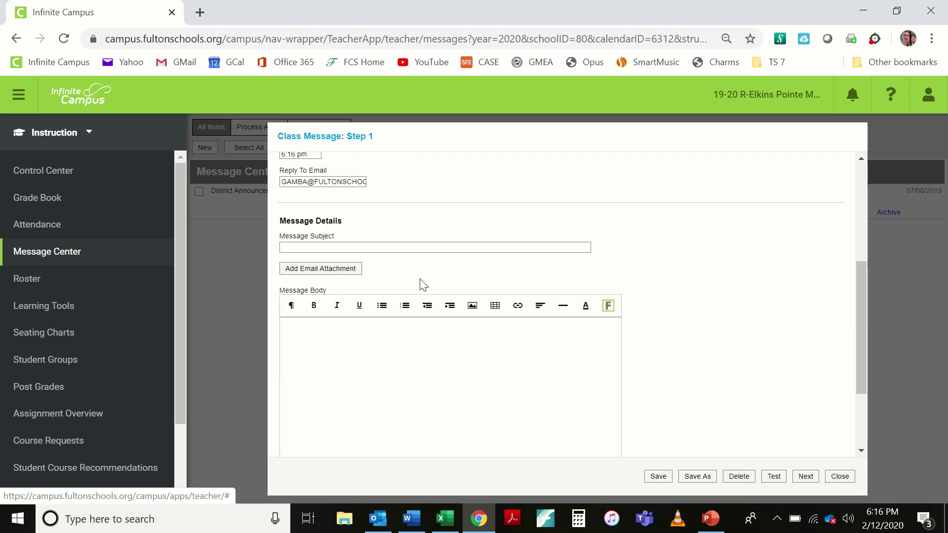
left_click(422, 248)
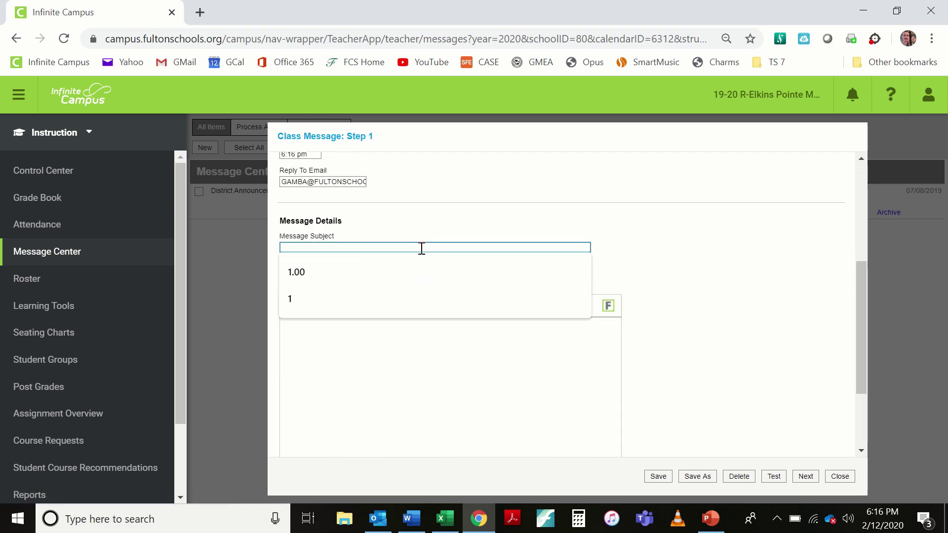
type("zz")
left_click(407, 335)
type("zz")
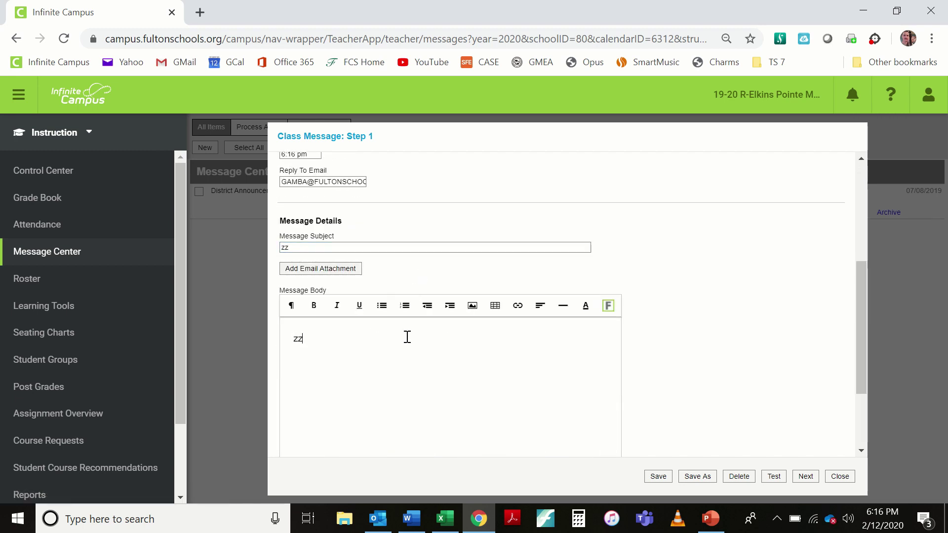
scroll(731, 381, "down", 2)
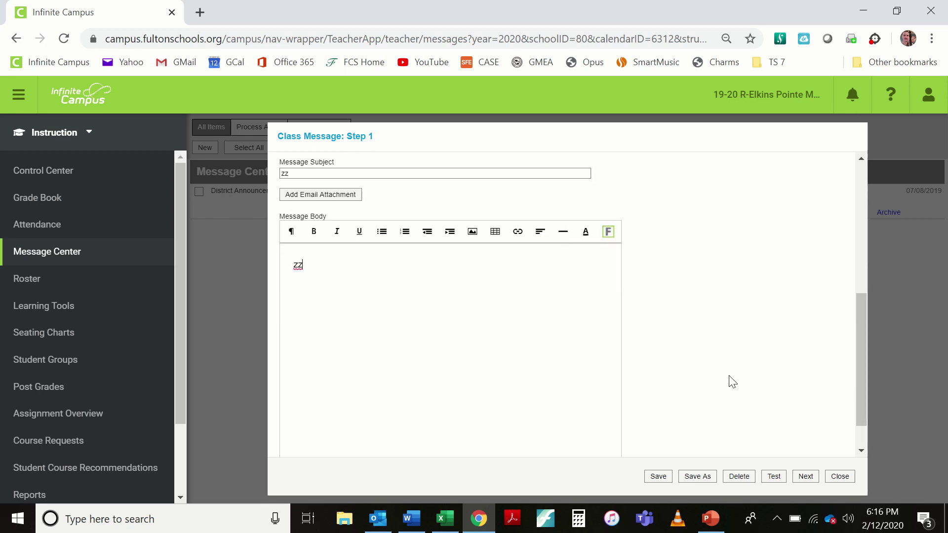
Address all Term Q3 sections' students and student messenger contacts, reaching the delivery summary
left_click(806, 477)
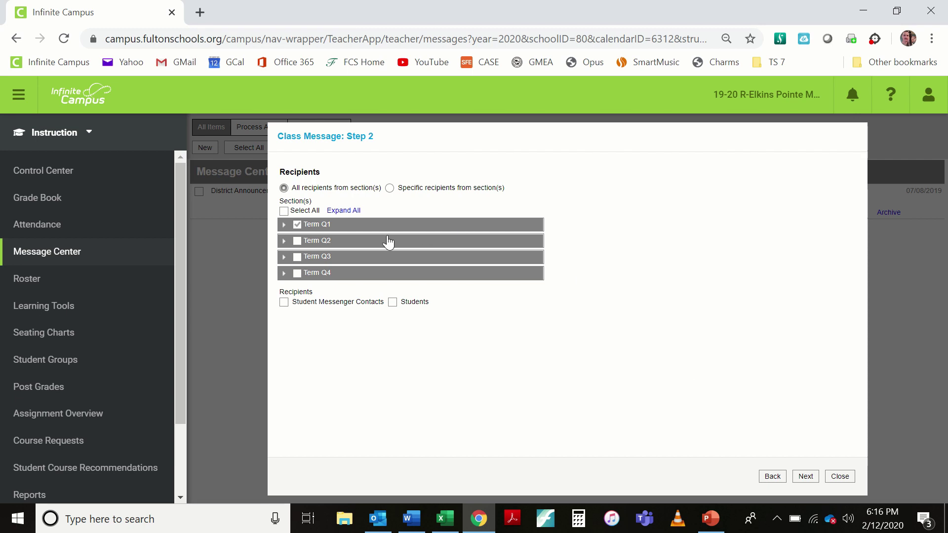
left_click(298, 256)
left_click(296, 225)
left_click(284, 257)
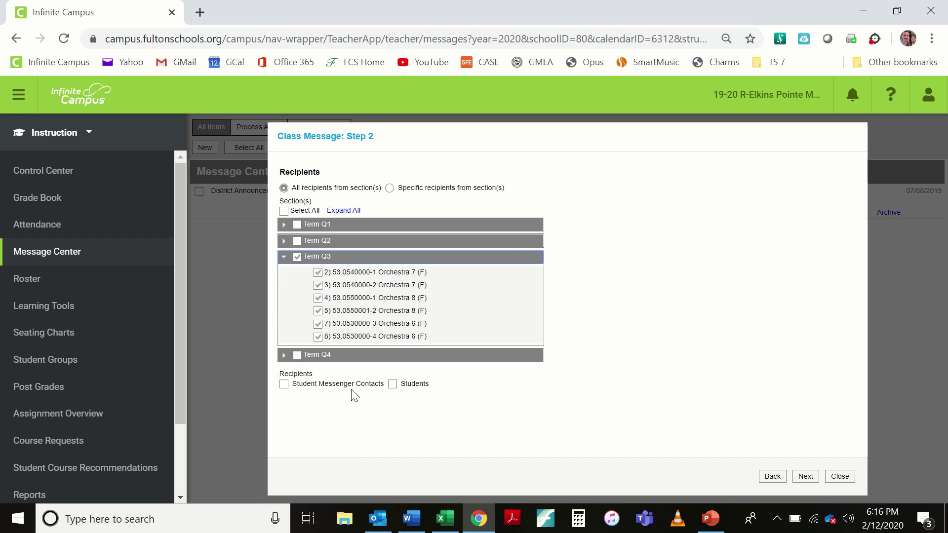
left_click(284, 385)
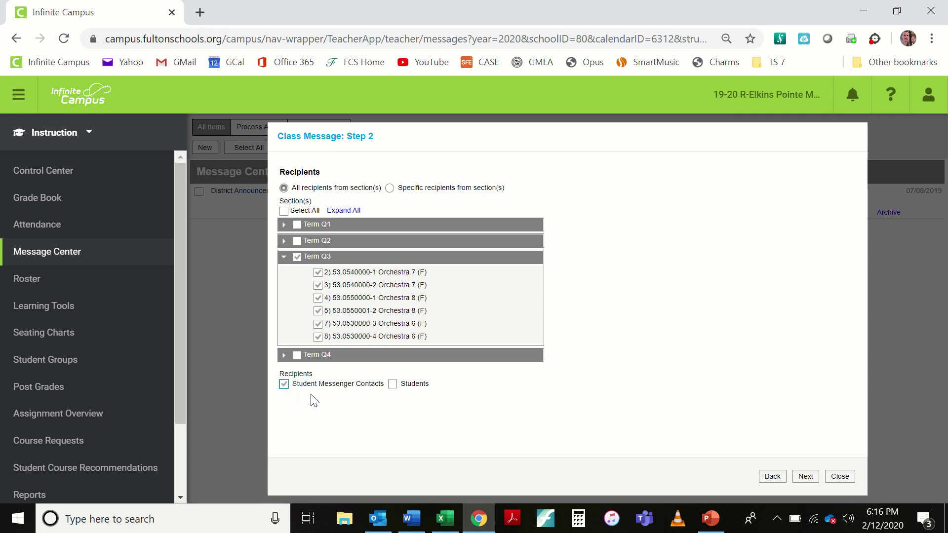
left_click(393, 385)
left_click(805, 477)
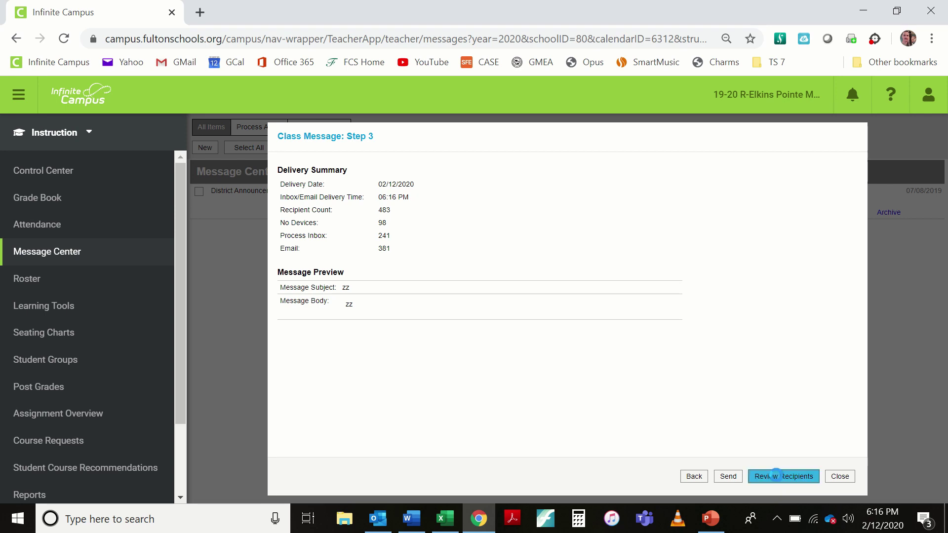
Review the recipients, select page 1's recipient rows, and switch to the blank Excel workbook
left_click(777, 477)
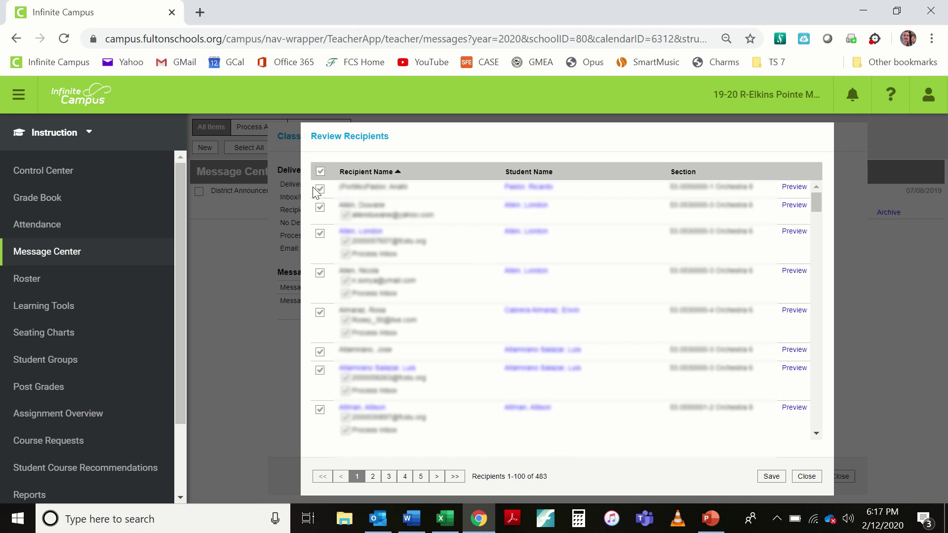
left_click_drag(317, 192, 676, 457)
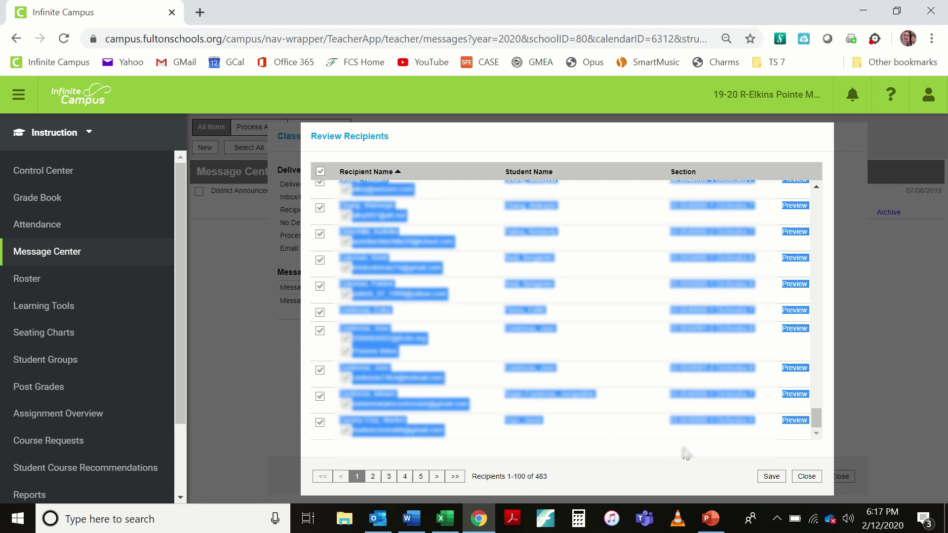
left_click(444, 520)
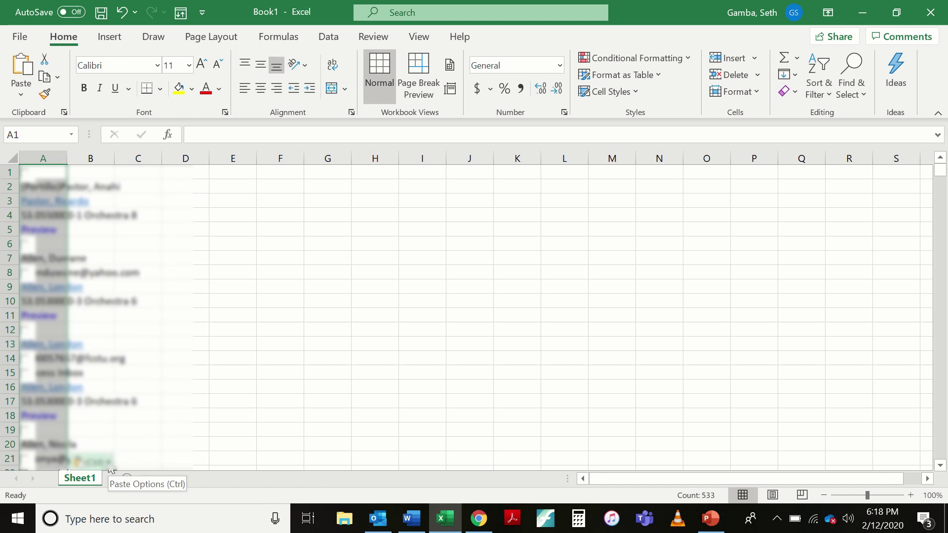
Re-paste the recipient list at A1 using Match Destination Formatting so it becomes plain text
left_click(110, 466)
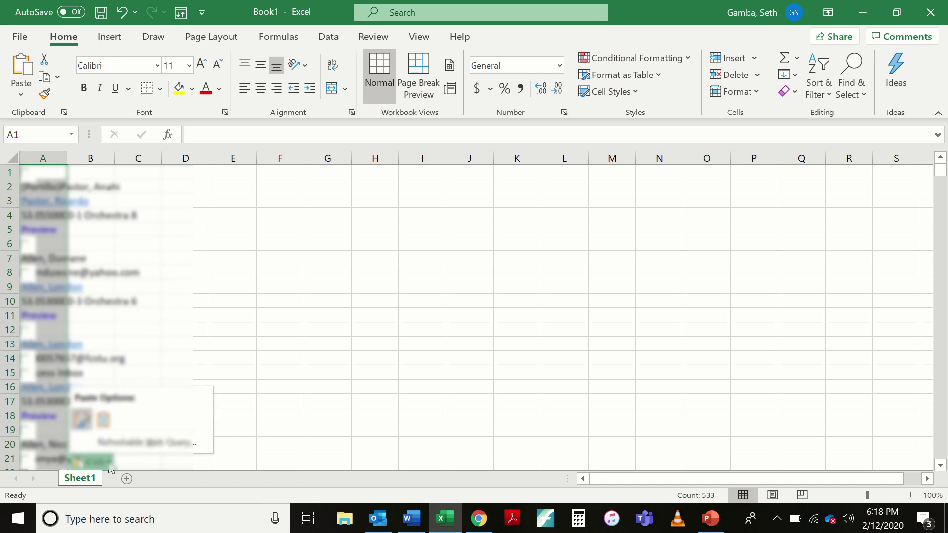
left_click(108, 421)
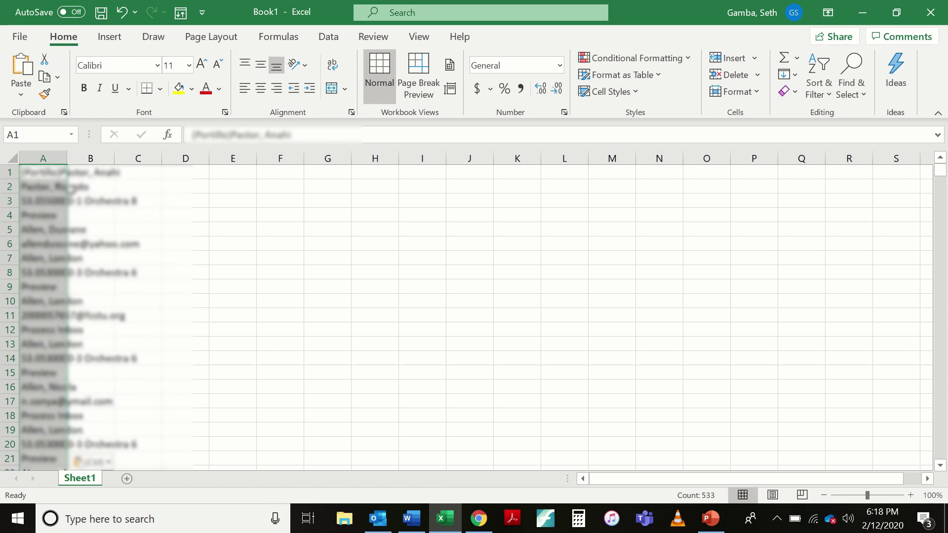
AutoFit column A and spot-check the email entries in A6, A11 and A17
double_click(68, 159)
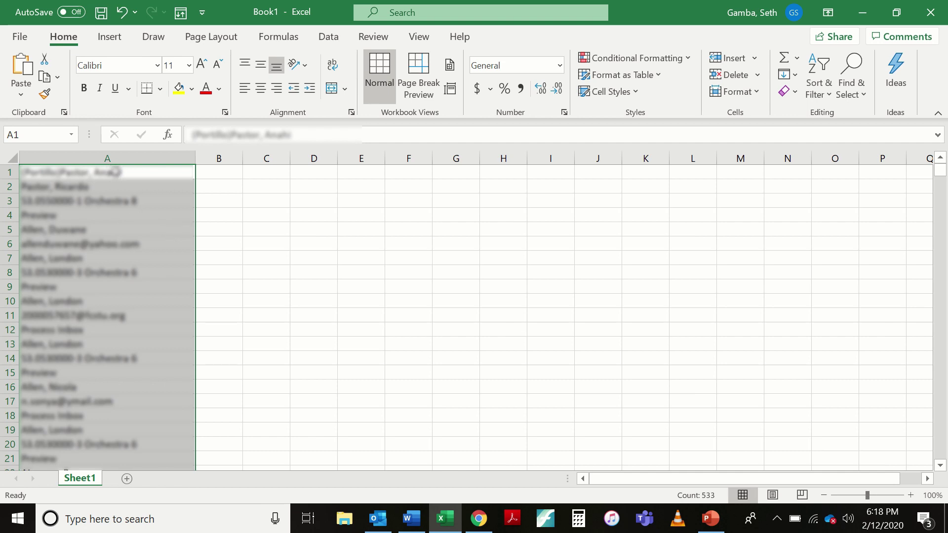
left_click(113, 173)
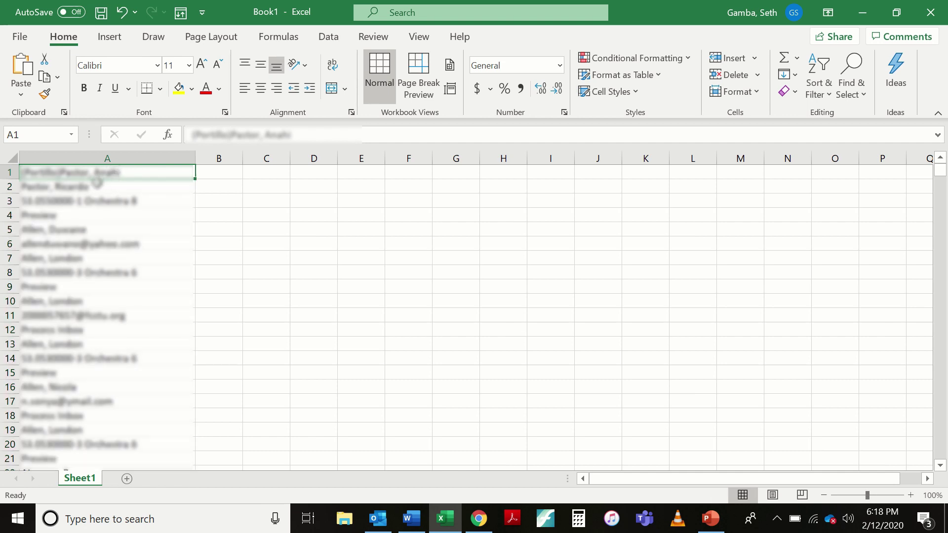
left_click(87, 244)
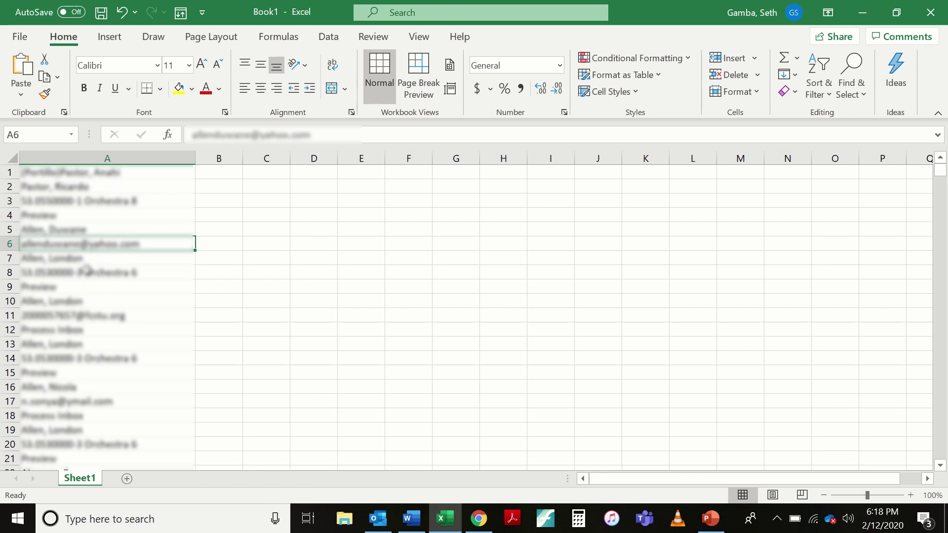
left_click(89, 316)
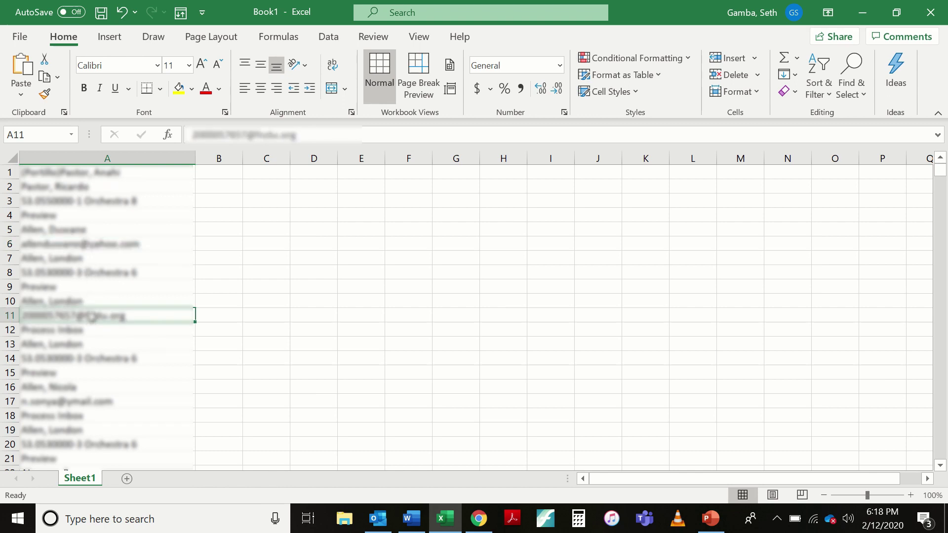
left_click(88, 402)
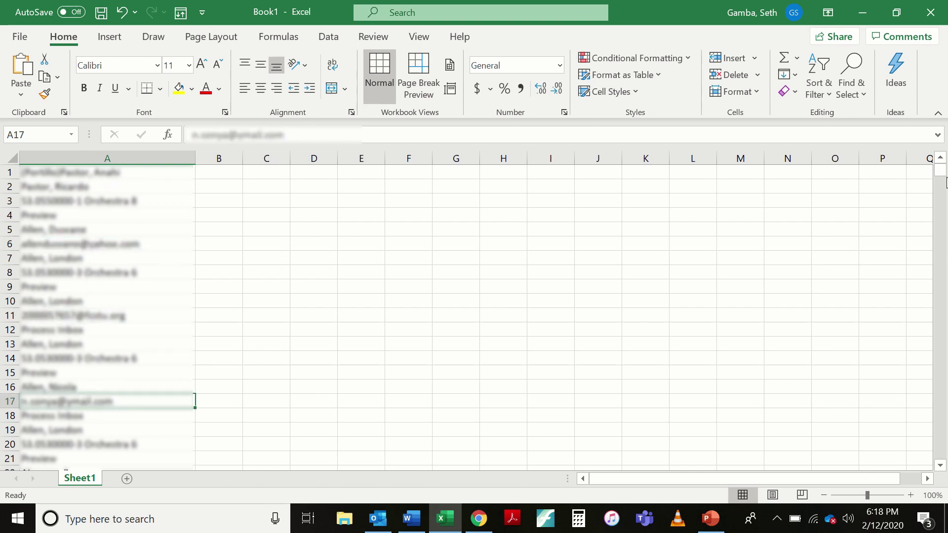
Scroll to the end of the list and select the first empty cell, A534
left_click_drag(941, 172, 940, 457)
scroll(218, 310, "down", 1)
scroll(218, 310, "down", 2)
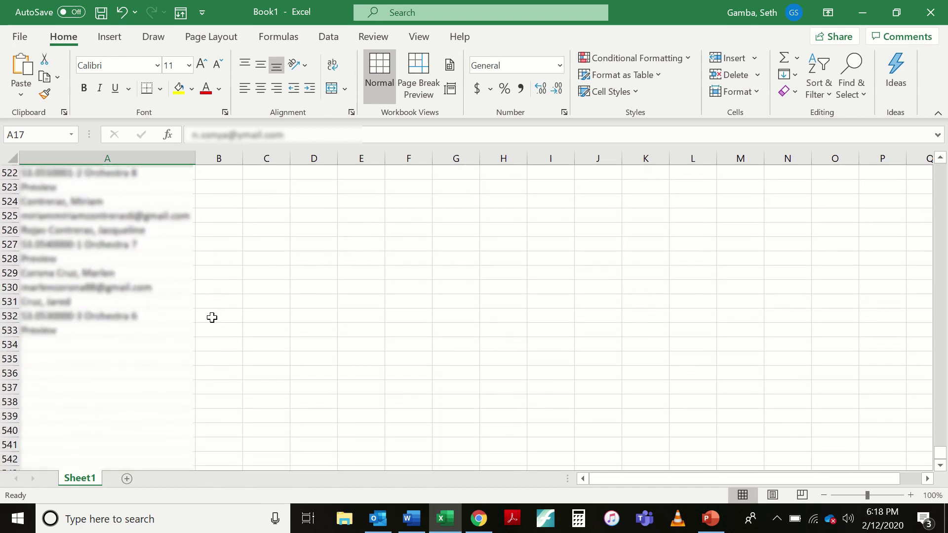
left_click(56, 345)
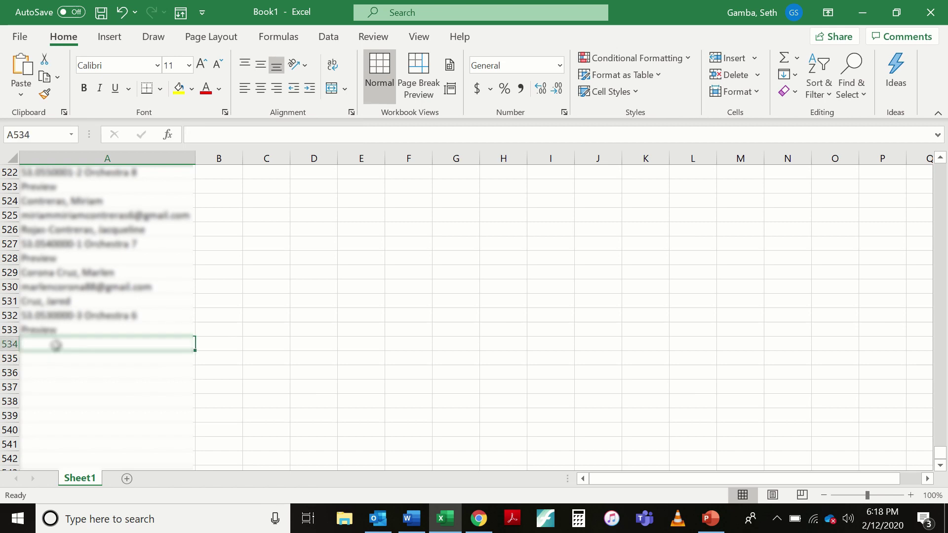
In Infinite Campus, select the recipients 101–200 page and return to Excel
left_click(477, 518)
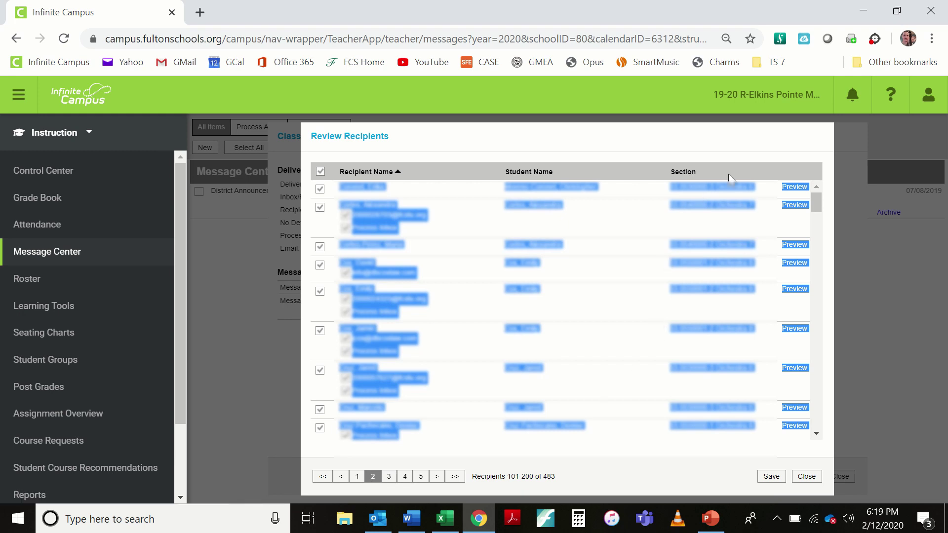
left_click_drag(820, 202, 812, 427)
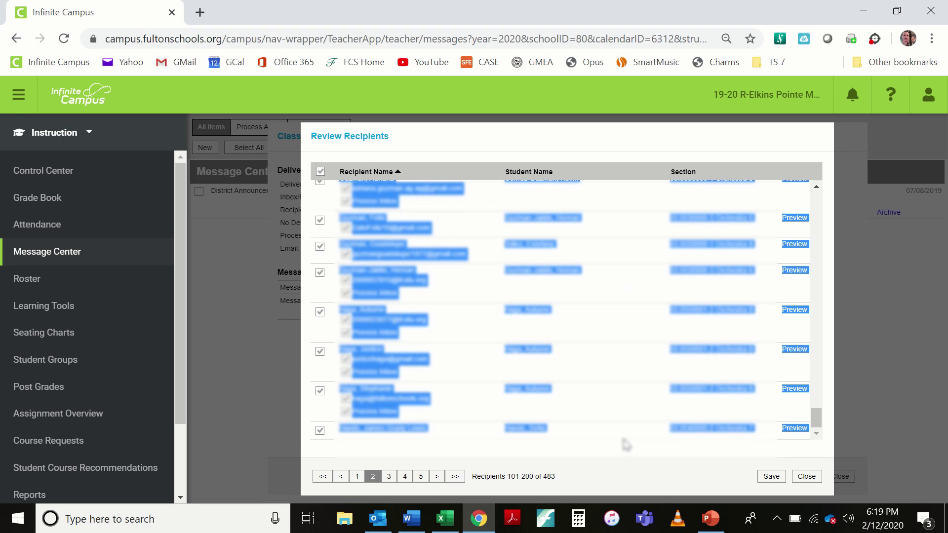
left_click(447, 503)
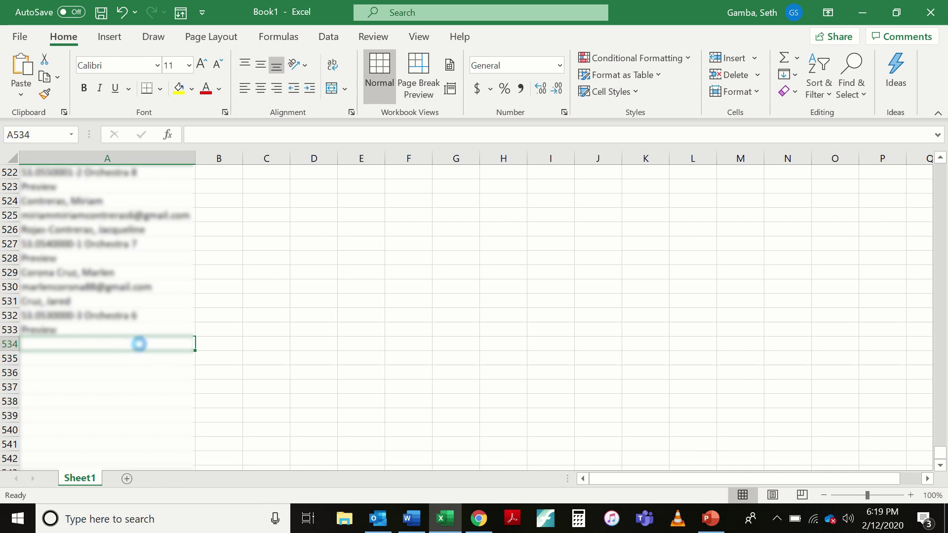
Paste recipients 101–200 at A534 as plain text, select A1064, and return to Infinite Campus
key("ctrl+v")
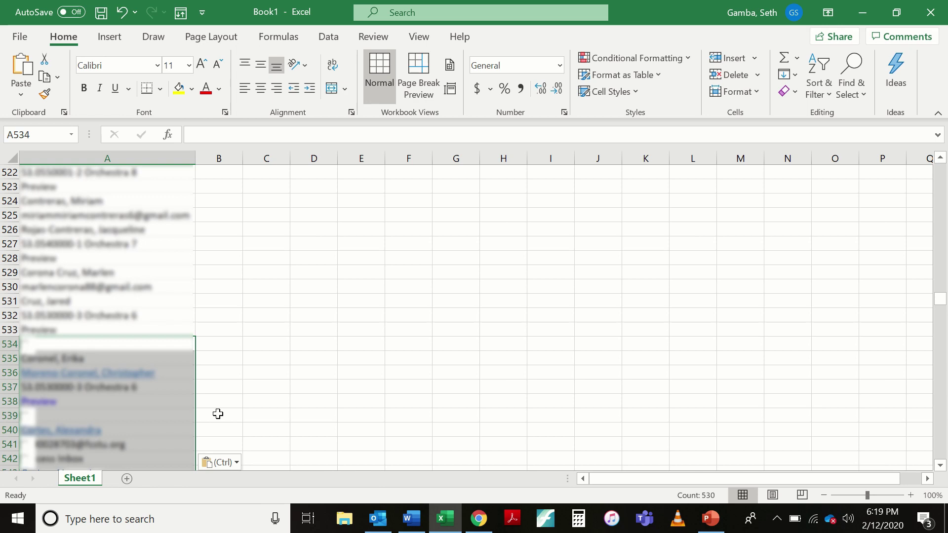
key("ctrl")
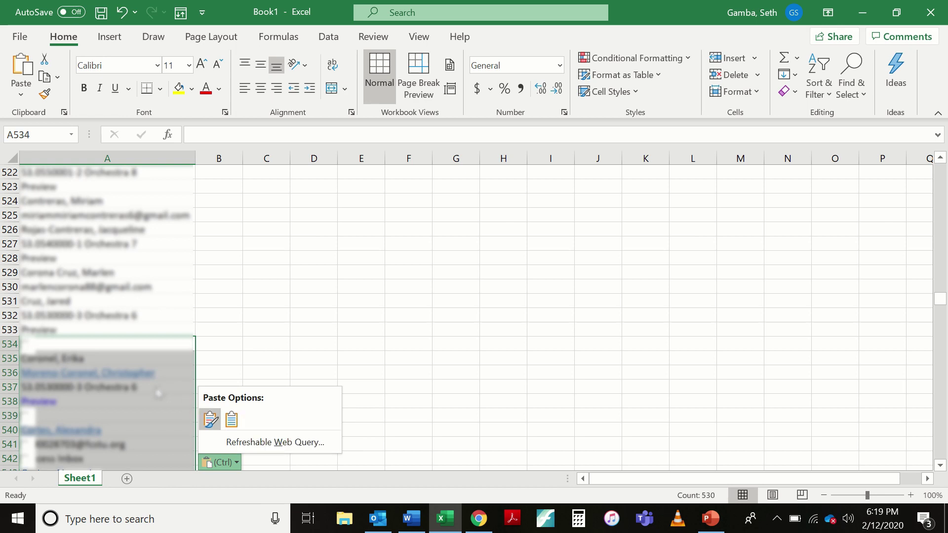
key("m")
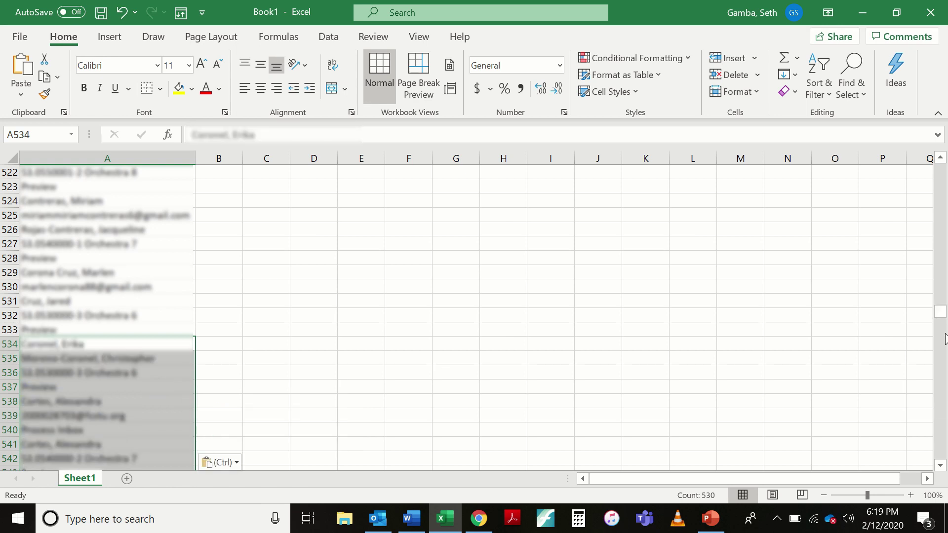
left_click_drag(939, 319, 940, 454)
scroll(121, 387, "down", 2)
left_click(115, 389)
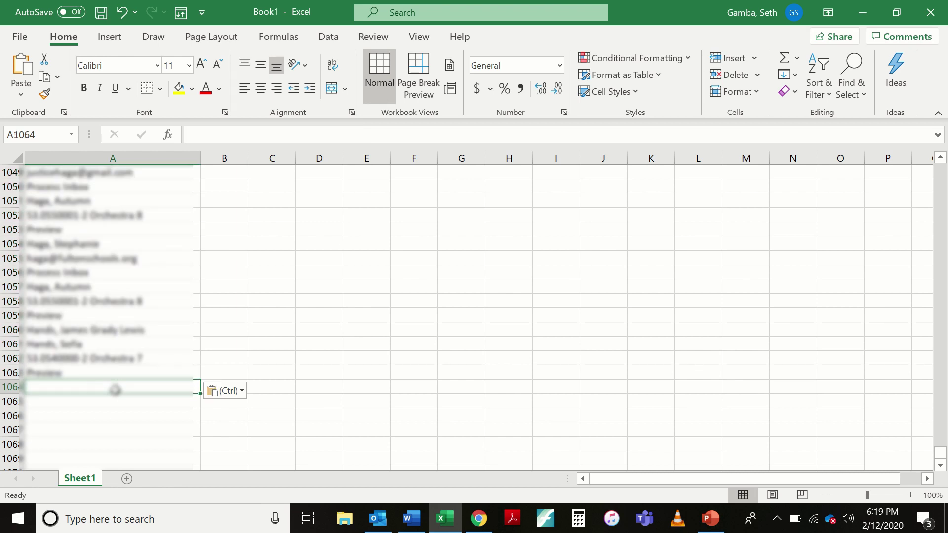
key("alt+Tab")
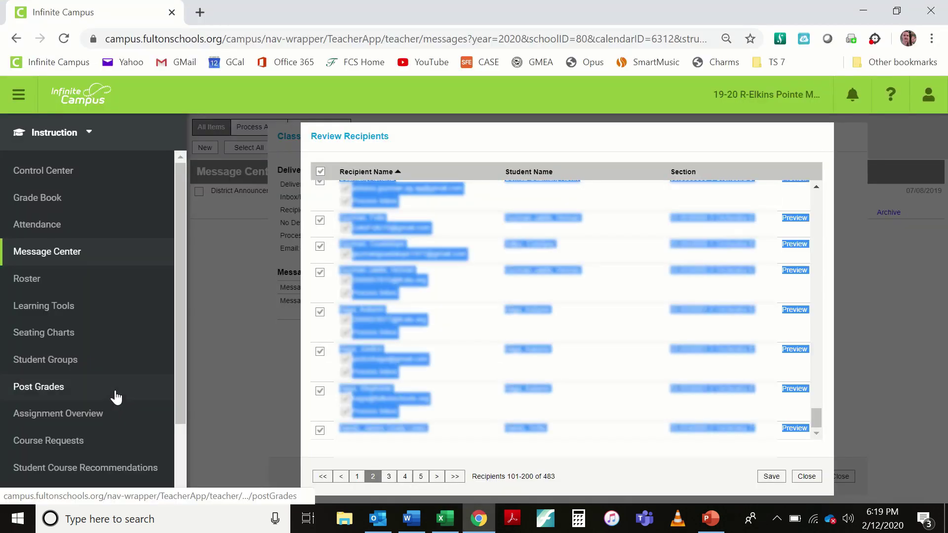
Show recipients 201–300, select and copy them, and return to Excel
left_click(389, 476)
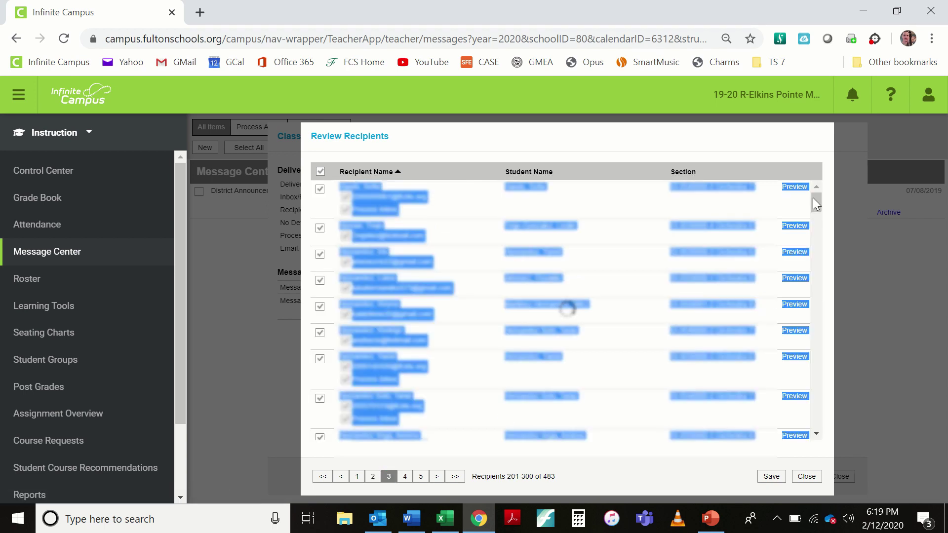
left_click_drag(816, 213, 815, 432)
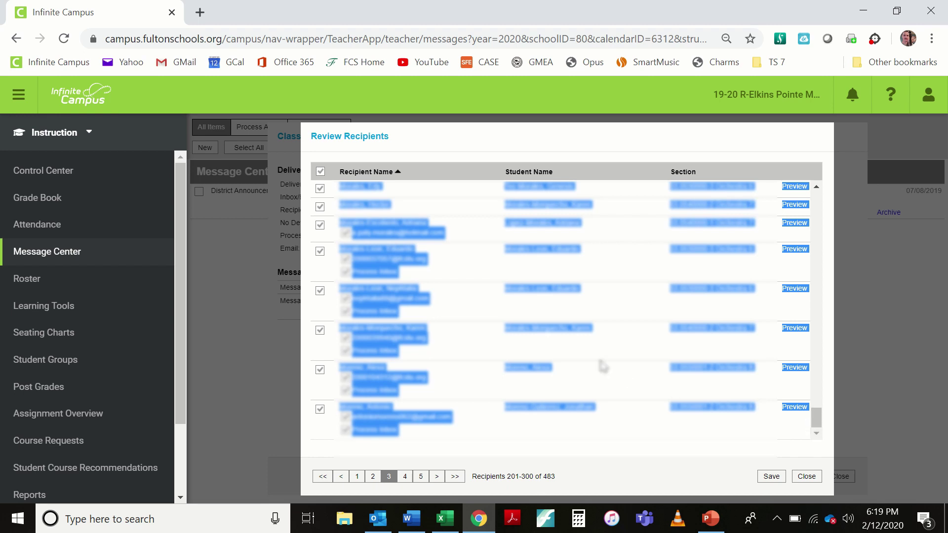
key("alt+Tab")
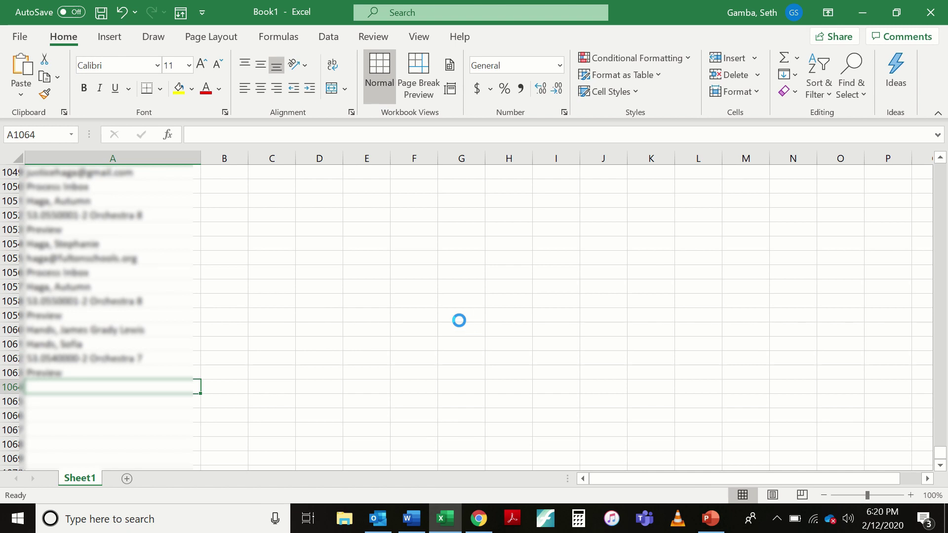
Paste recipients 201–300 at A1064 with Match Destination Formatting, then select the next empty cell
key("ctrl+v")
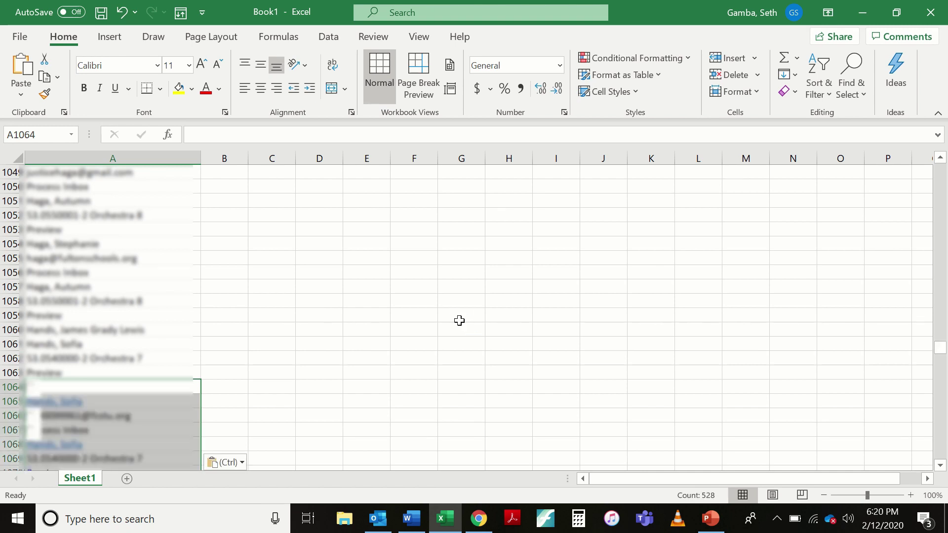
key("ctrl")
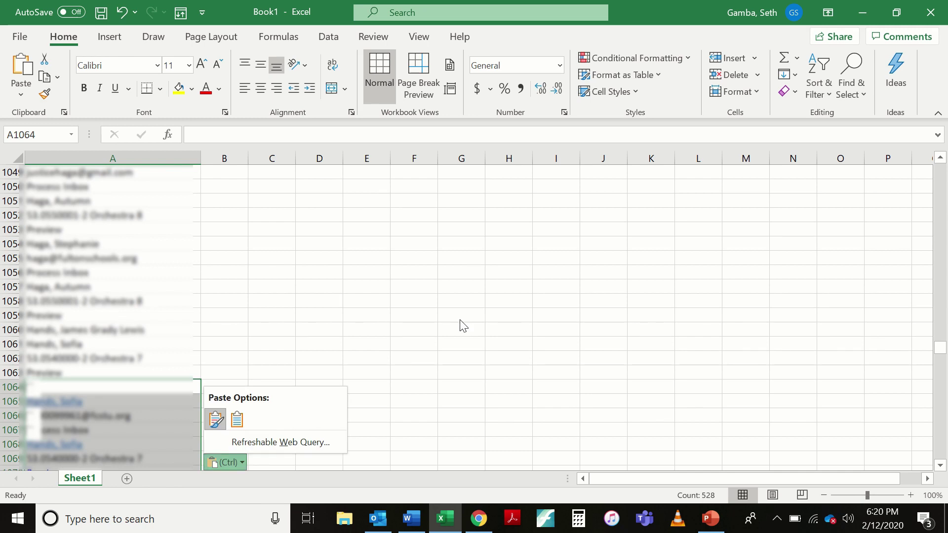
key("m")
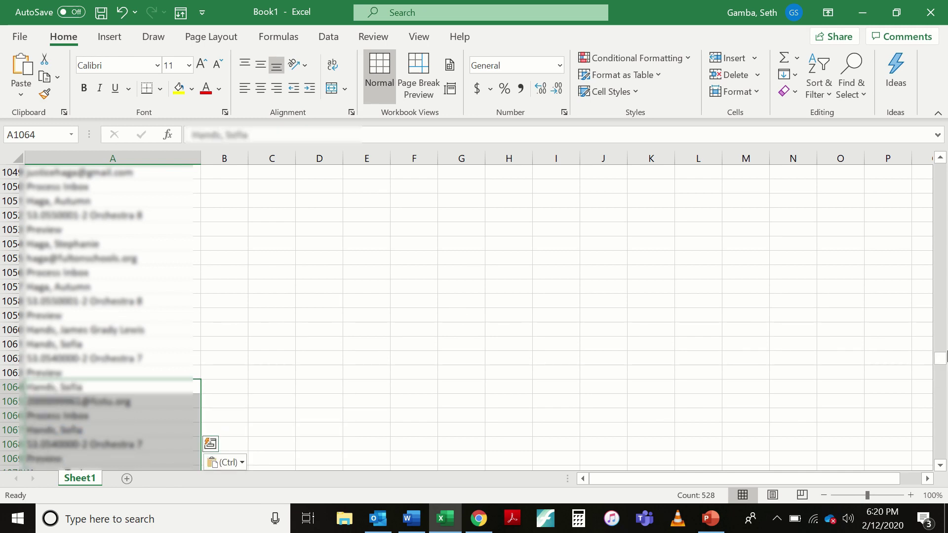
left_click_drag(939, 363, 937, 468)
scroll(182, 286, "down", 2)
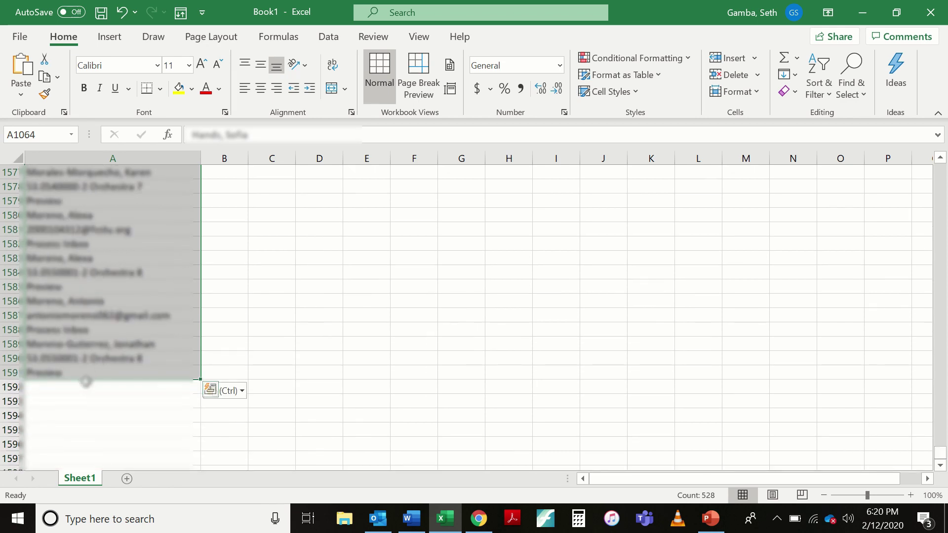
left_click(84, 390)
Load recipients 301–400 in Infinite Campus, select and copy them, and return to Excel
key("alt+Tab")
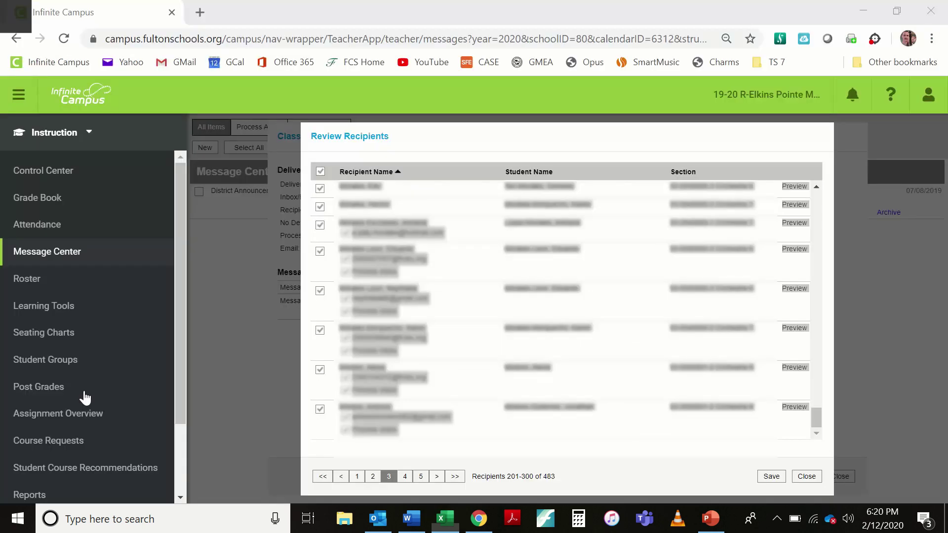
left_click(406, 477)
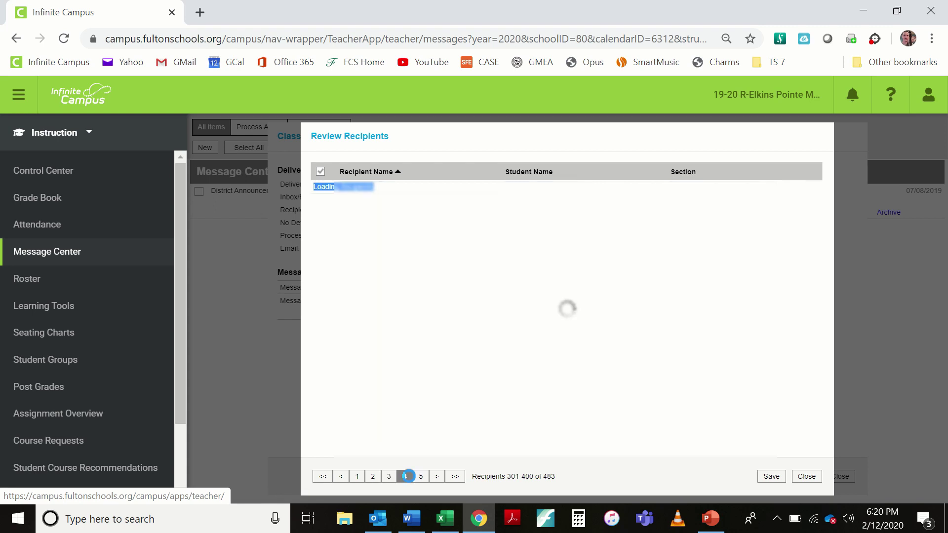
left_click_drag(819, 205, 819, 429)
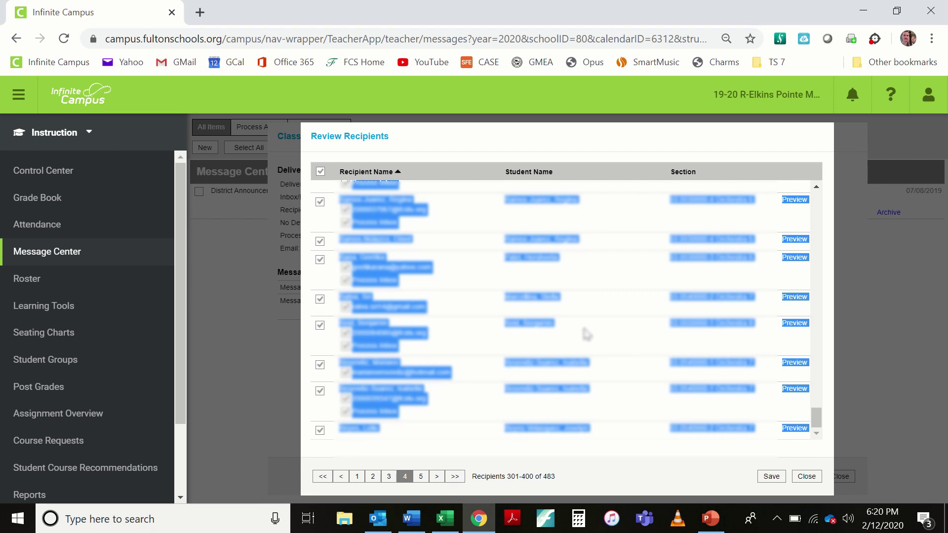
key("alt+Tab")
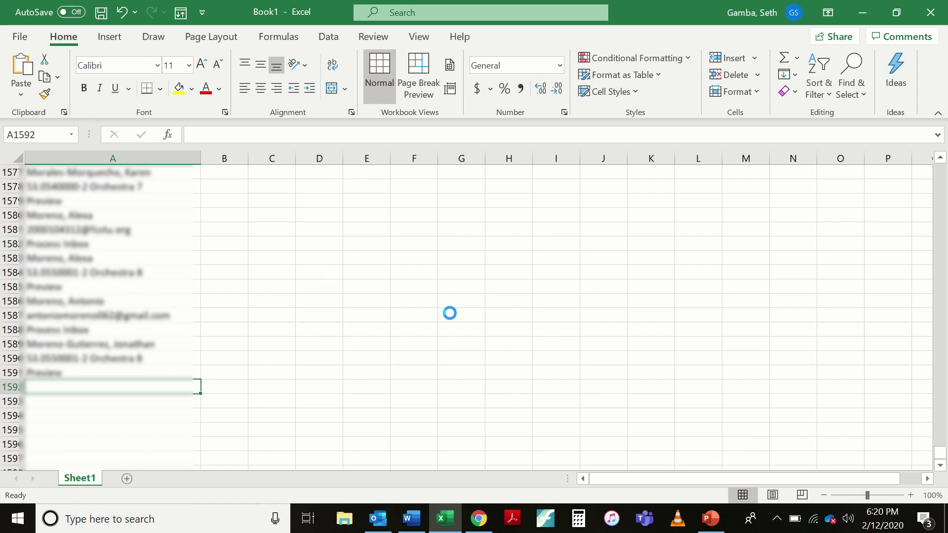
Paste recipients 301–400 at A1592 as plain text, select the next empty cell, and return to Infinite Campus
key("ctrl+v")
key("ctrl")
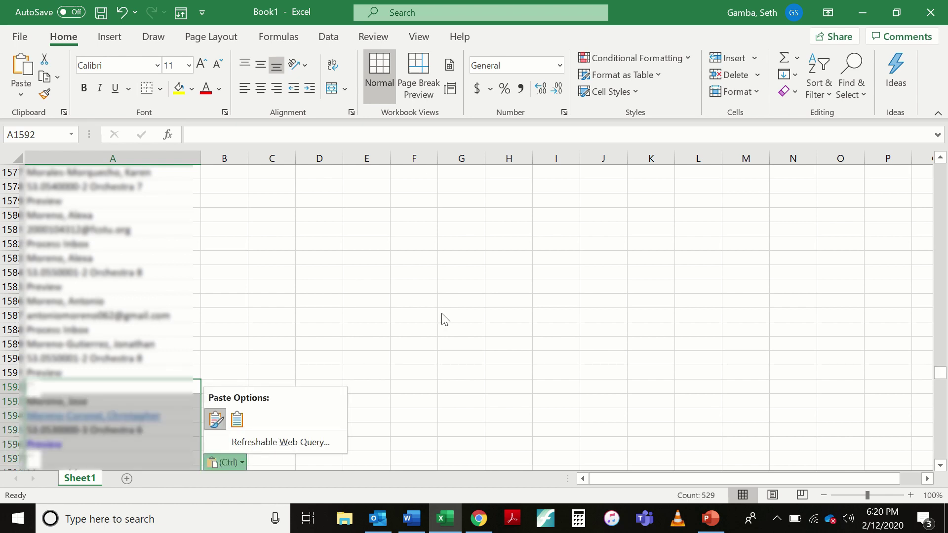
key("m")
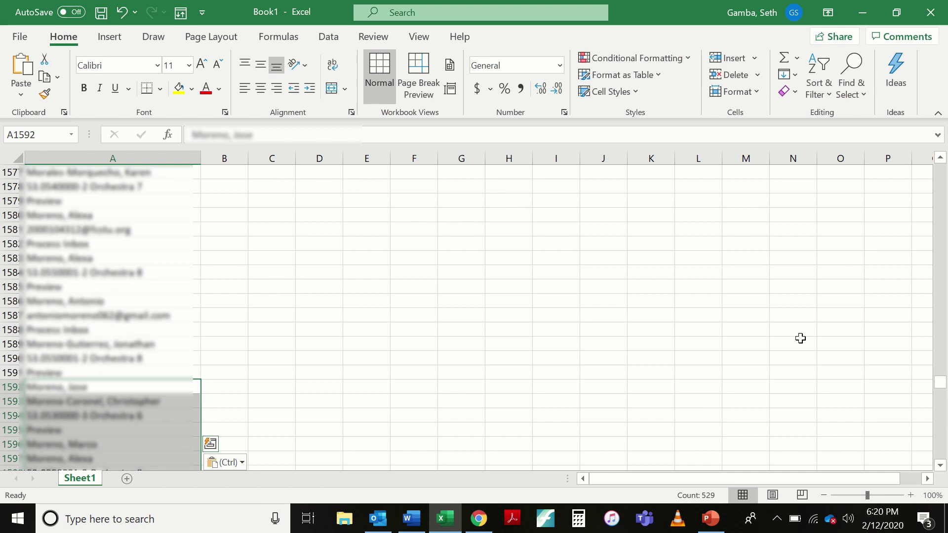
left_click_drag(942, 383, 940, 454)
scroll(129, 373, "down", 2)
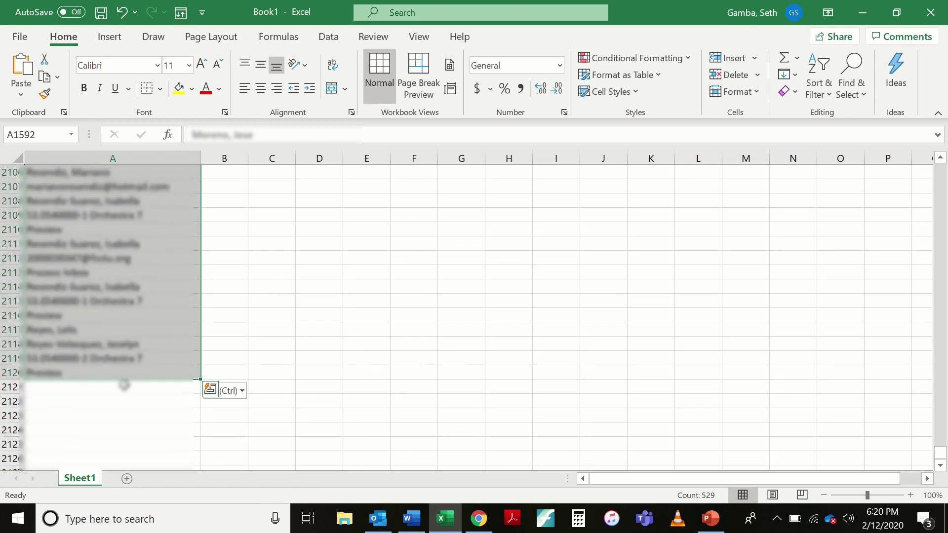
left_click(125, 386)
key("alt+Tab")
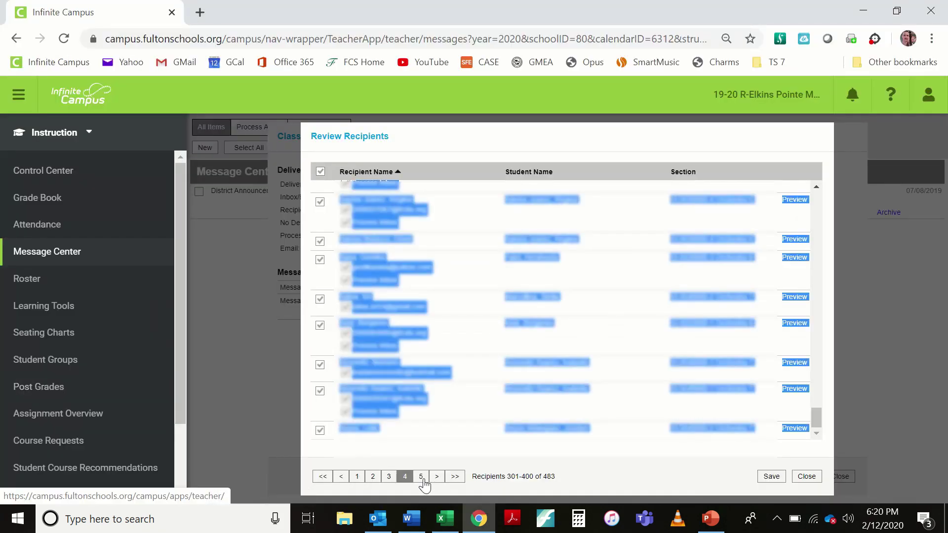
Load page 5 in Infinite Campus, copy recipients 401–483, and switch back to Excel
left_click(421, 479)
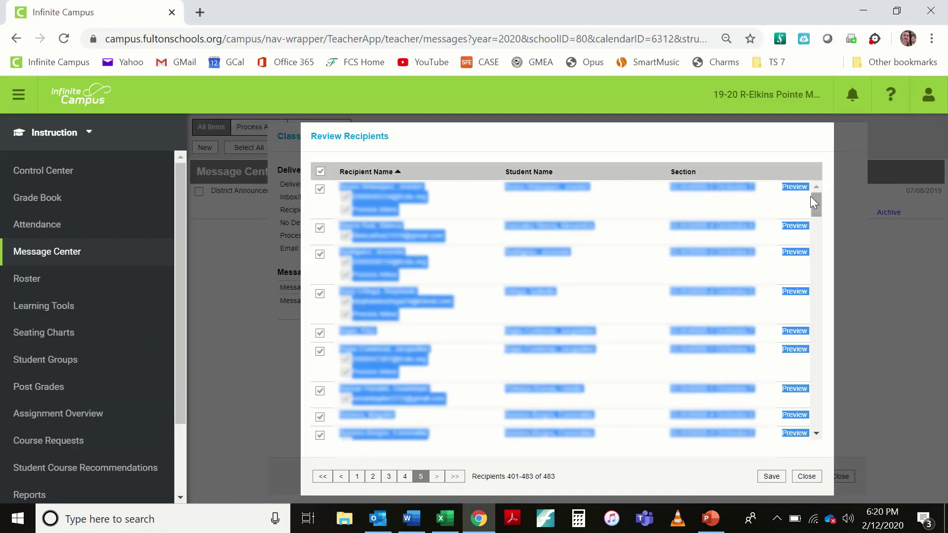
left_click(818, 259)
left_click_drag(818, 258, 825, 437)
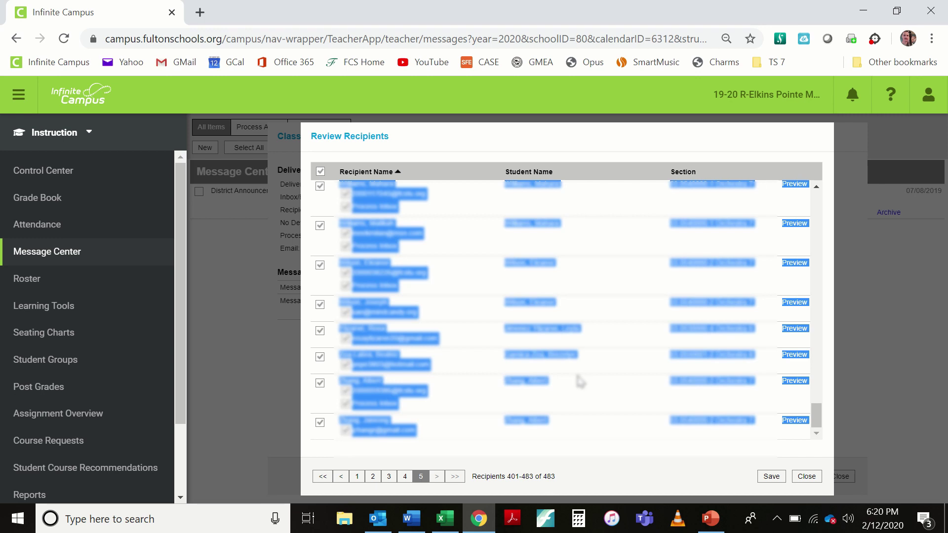
key("alt+Tab")
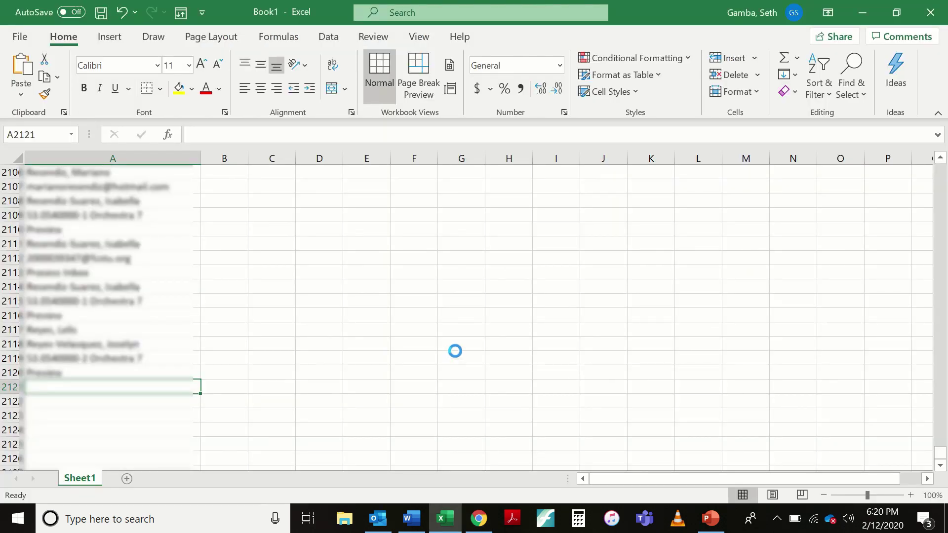
Paste recipients 401–483 into A2121 using destination formatting, then return to the list's top
key("ctrl+v")
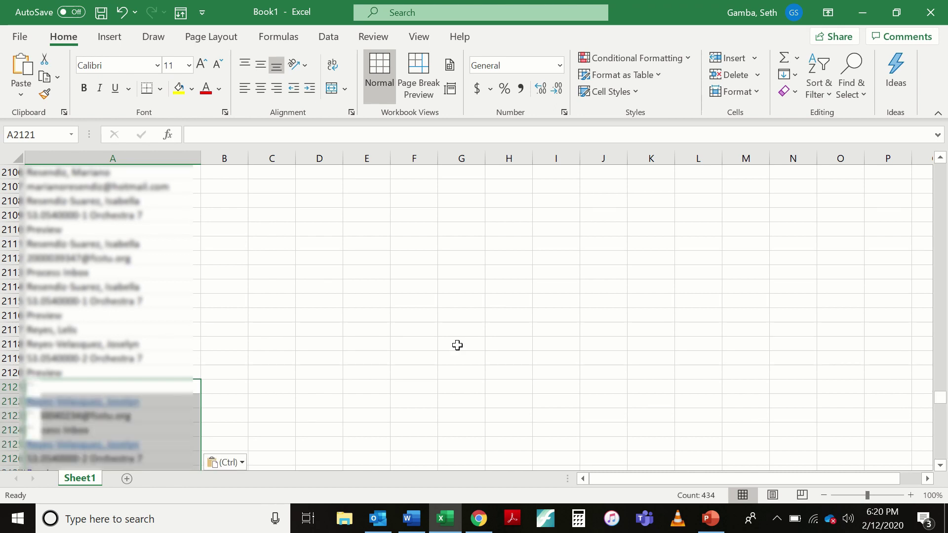
key("ctrl")
key("m")
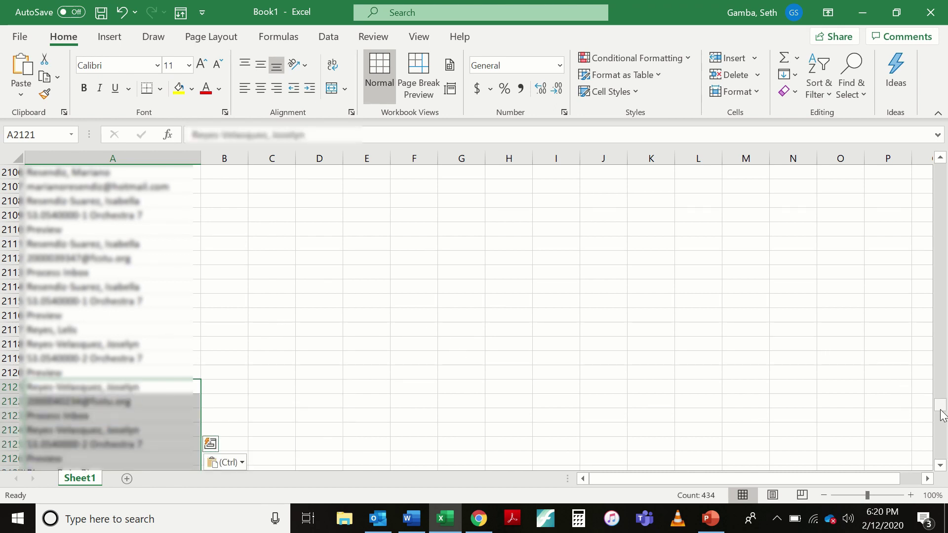
left_click_drag(940, 406, 938, 471)
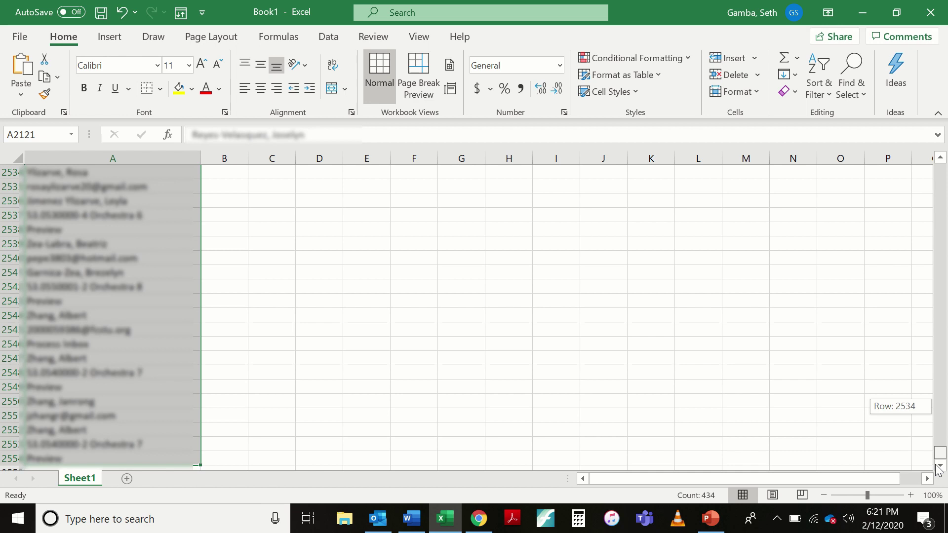
left_click_drag(940, 470, 941, 170)
left_click(138, 186)
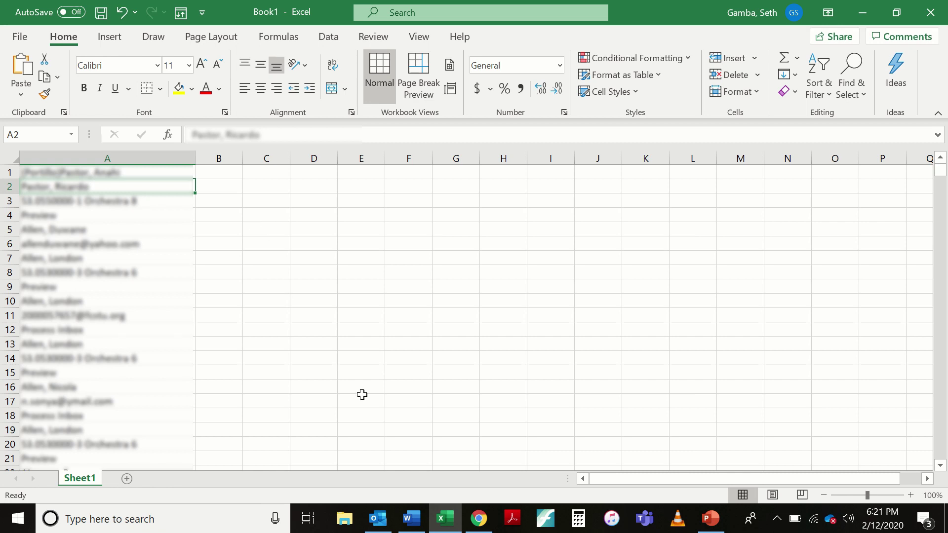
Review the step 2 formula =IF(FIND("@", B1), B1 & "; ") in the Word instructions, then return to Excel
left_click(414, 519)
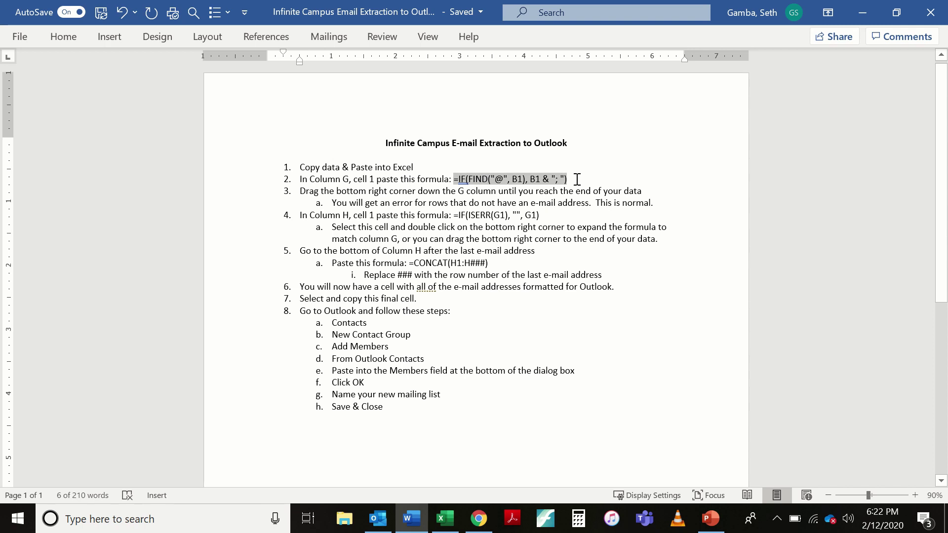
key("alt+Tab")
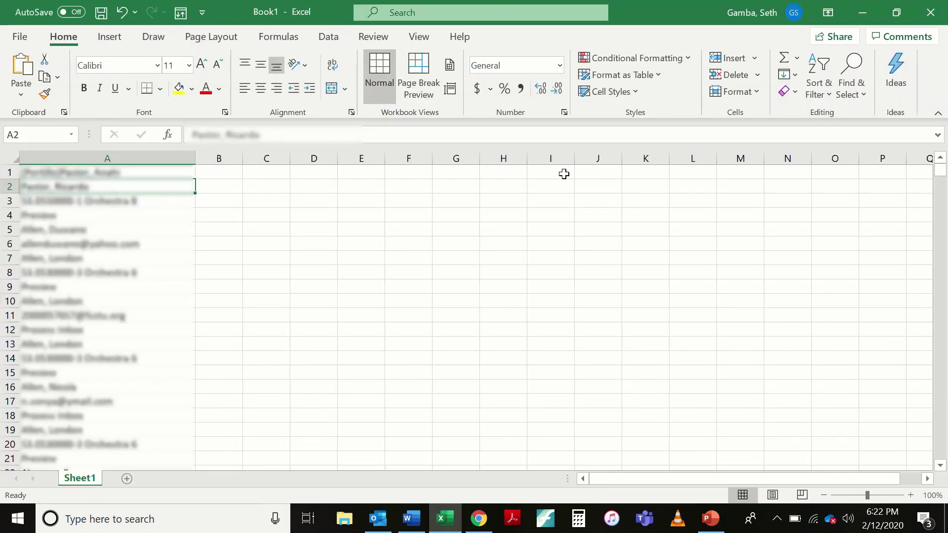
Paste the FIND formula into B1 and dismiss the circular reference warning
left_click(228, 172)
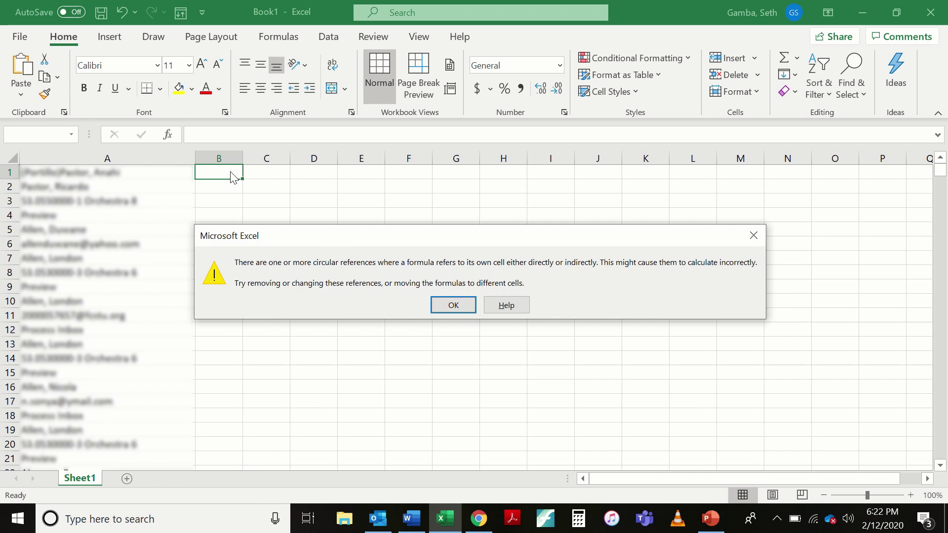
left_click(454, 305)
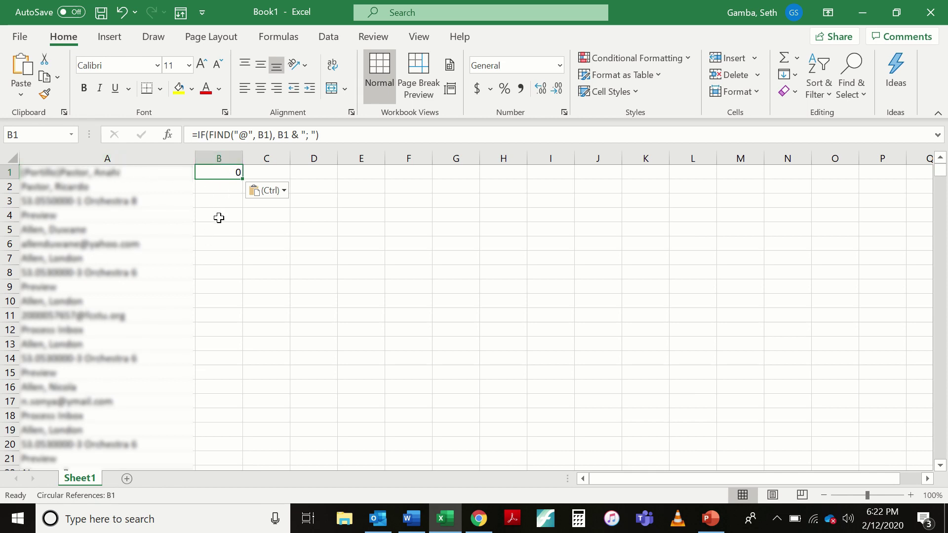
Change both B1 references to A1 so B1 reads =IF(FIND("@", A1), A1 & "; ")
left_click(259, 135)
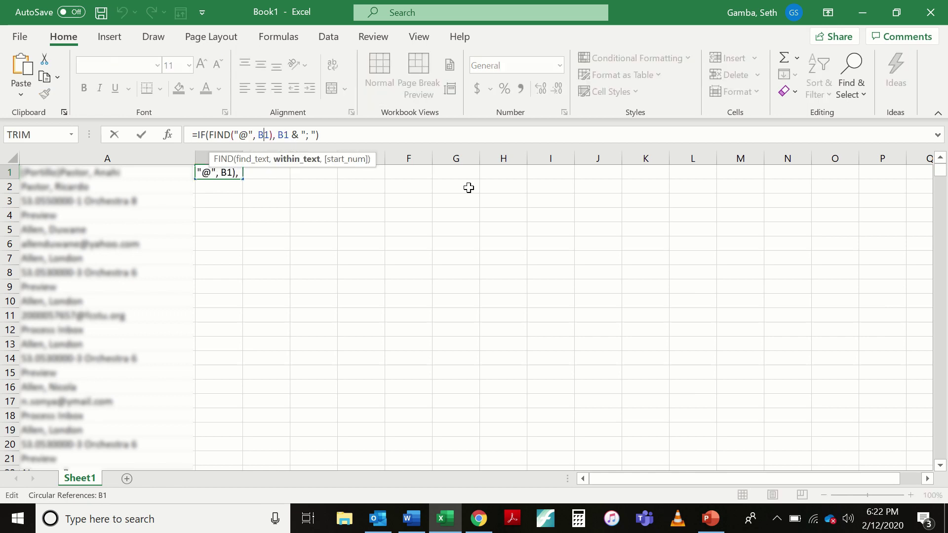
key("BackSpace")
type("A")
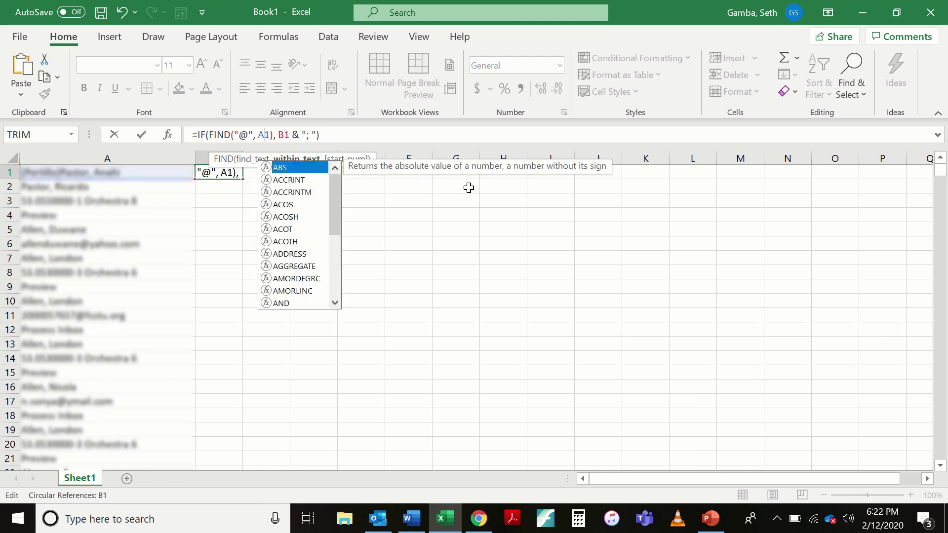
left_click(284, 134)
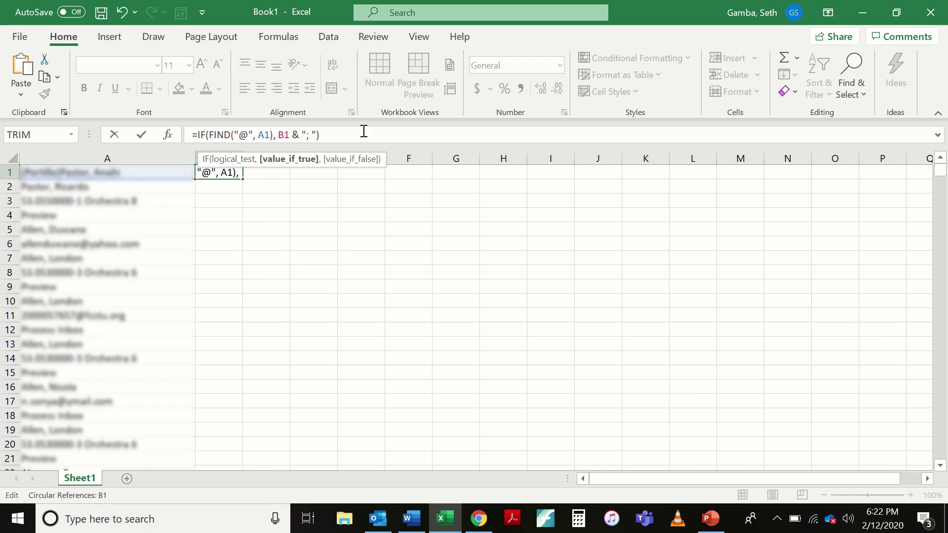
key("BackSpace")
type("A")
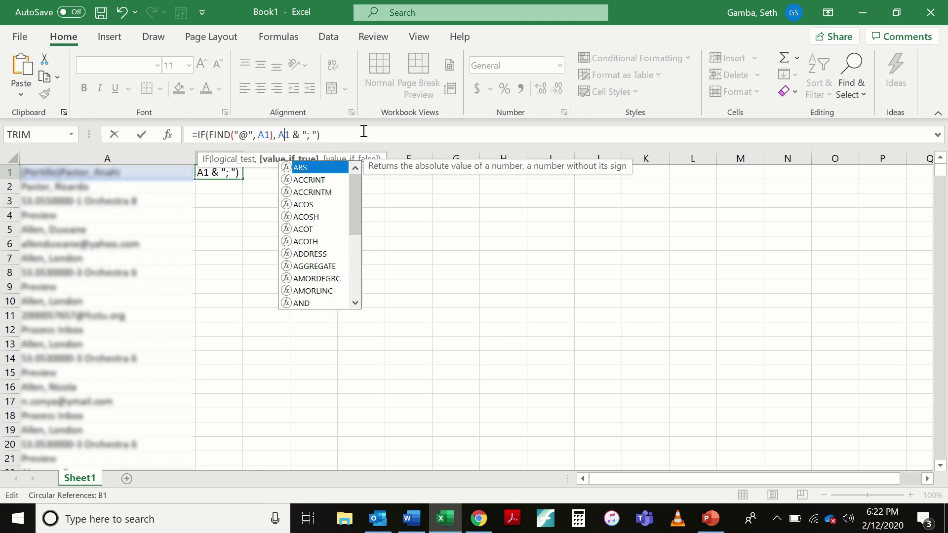
left_click(359, 135)
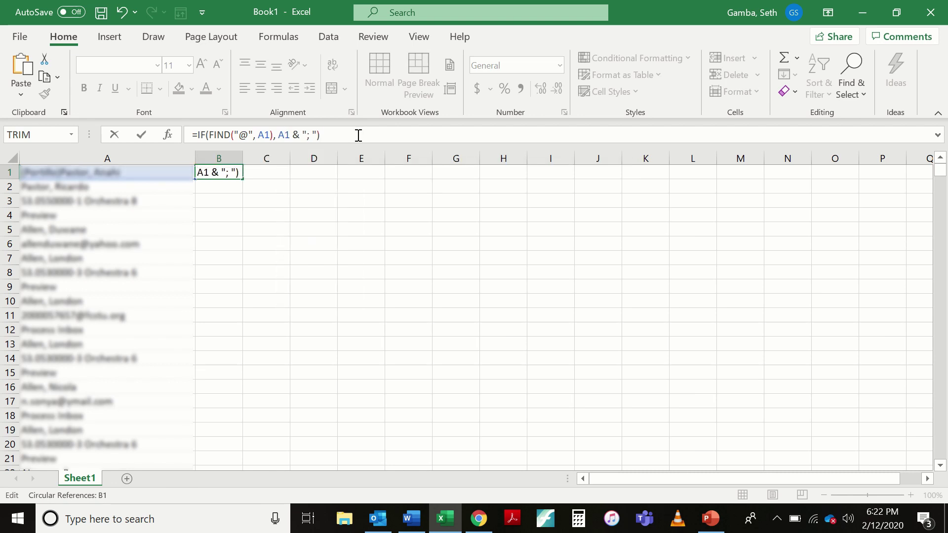
key("Return")
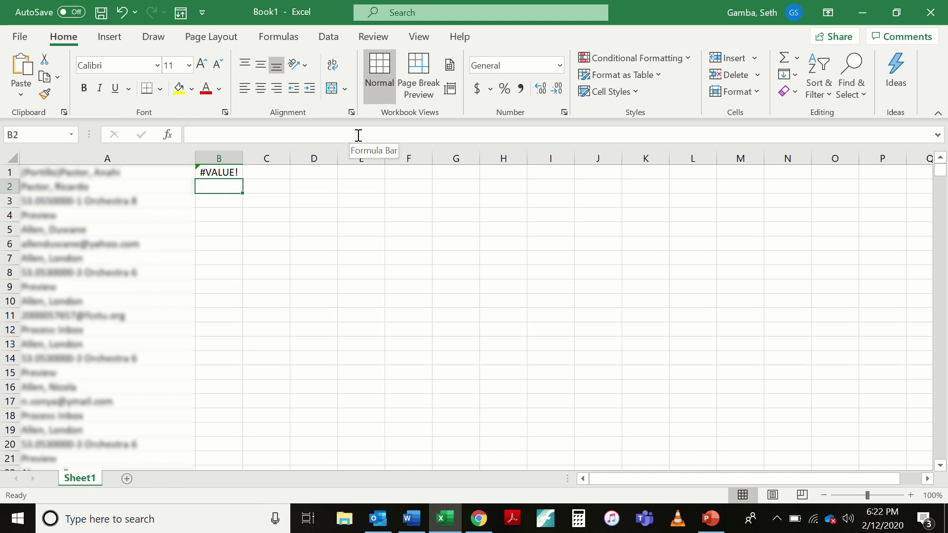
Fill B1's formula down column B through row 2554
left_click(230, 174)
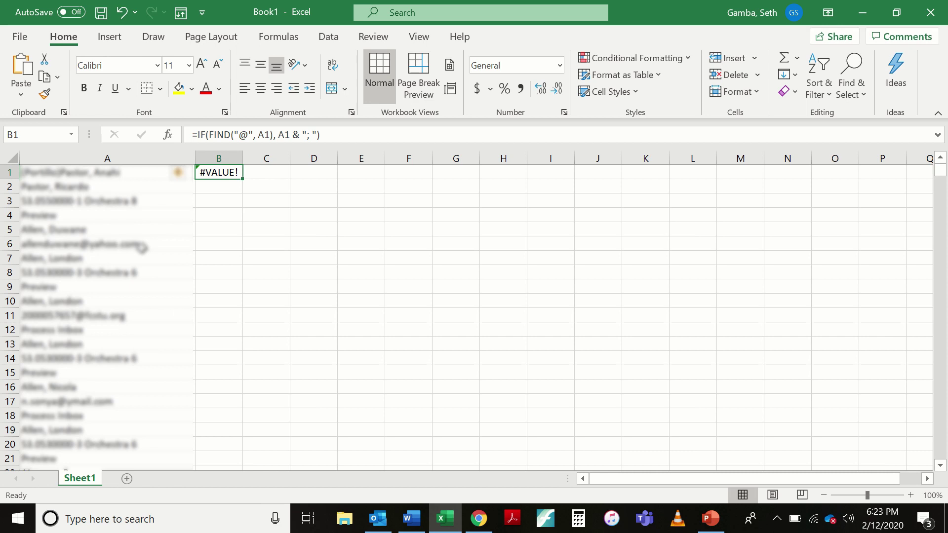
double_click(241, 180)
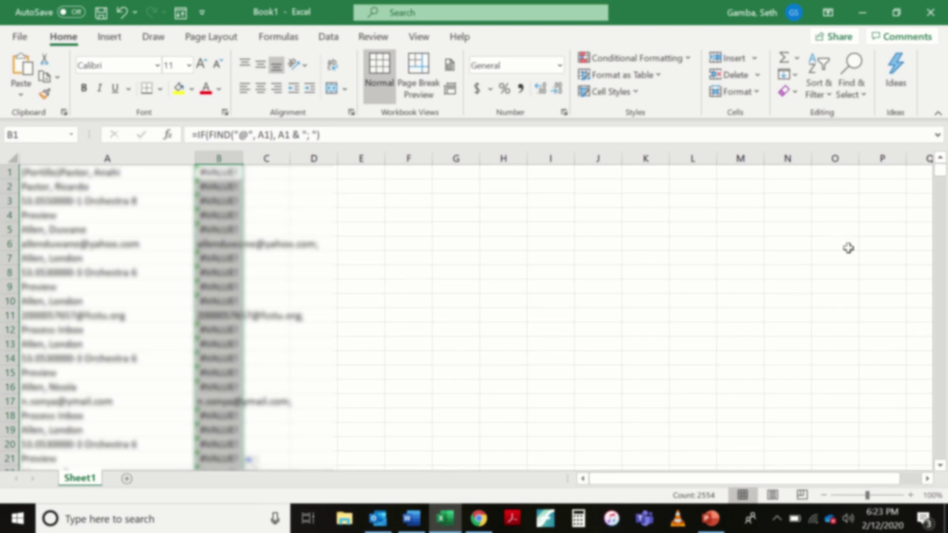
mouse_move(941, 180)
left_mouse_down()
mouse_move(941, 252)
mouse_move(939, 166)
left_mouse_up()
left_click(197, 161)
left_click_drag(940, 170, 942, 461)
Autofit column B so the semicolon-ended addresses fit
scroll(173, 311, "down", 1)
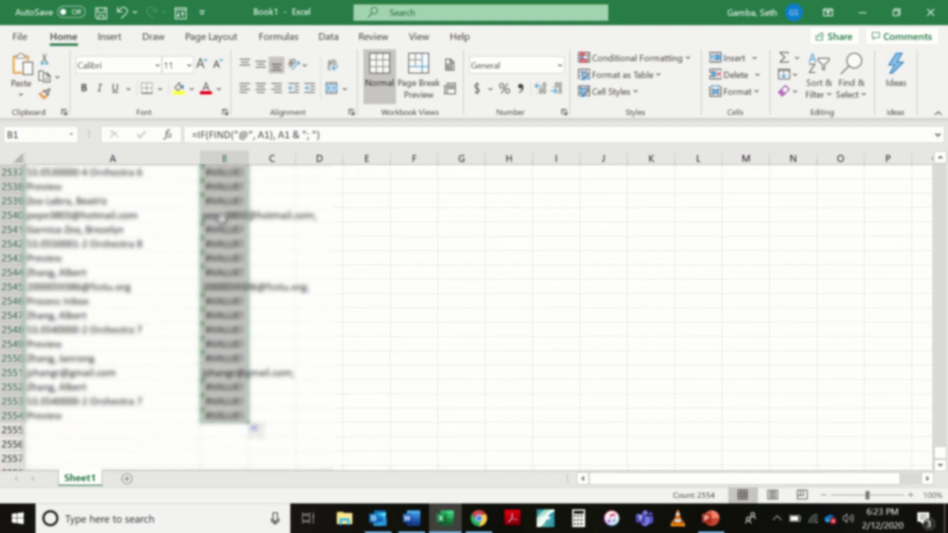
scroll(196, 244, "up", 3)
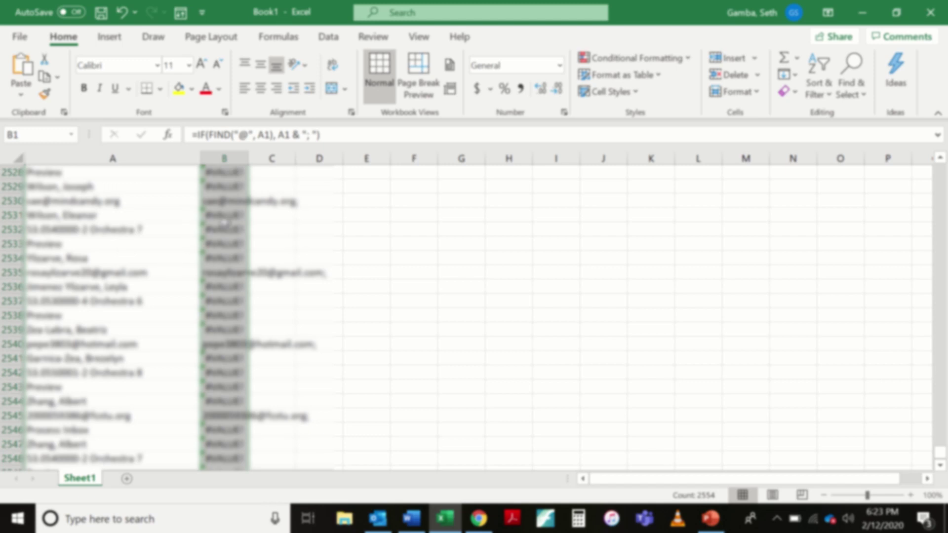
scroll(221, 232, "up", 1)
scroll(221, 234, "up", 2)
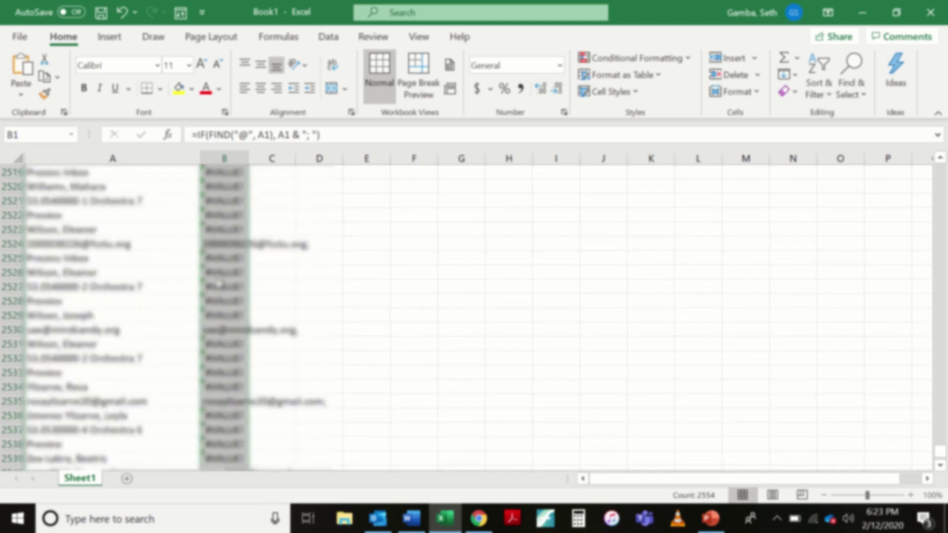
scroll(216, 289, "up", 5)
left_click_drag(942, 452, 942, 172)
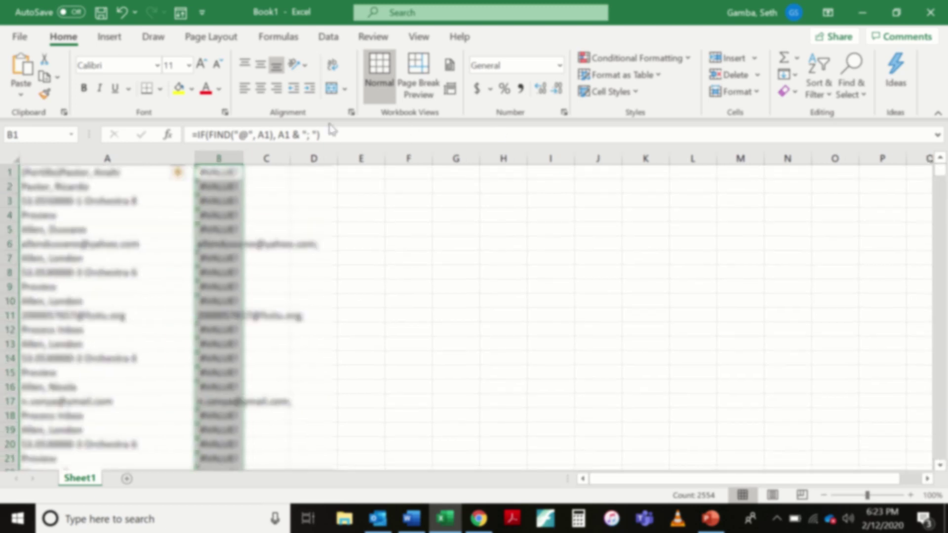
double_click(244, 157)
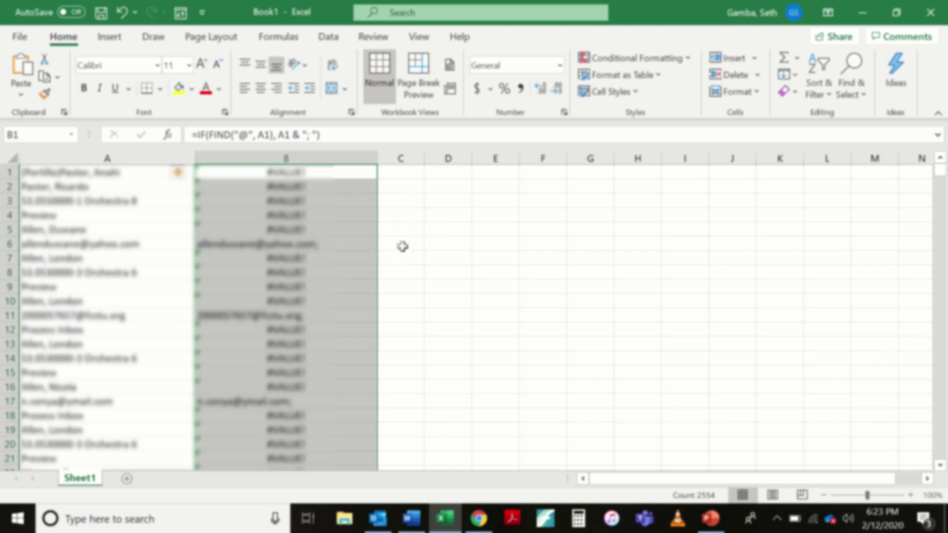
left_click(401, 171)
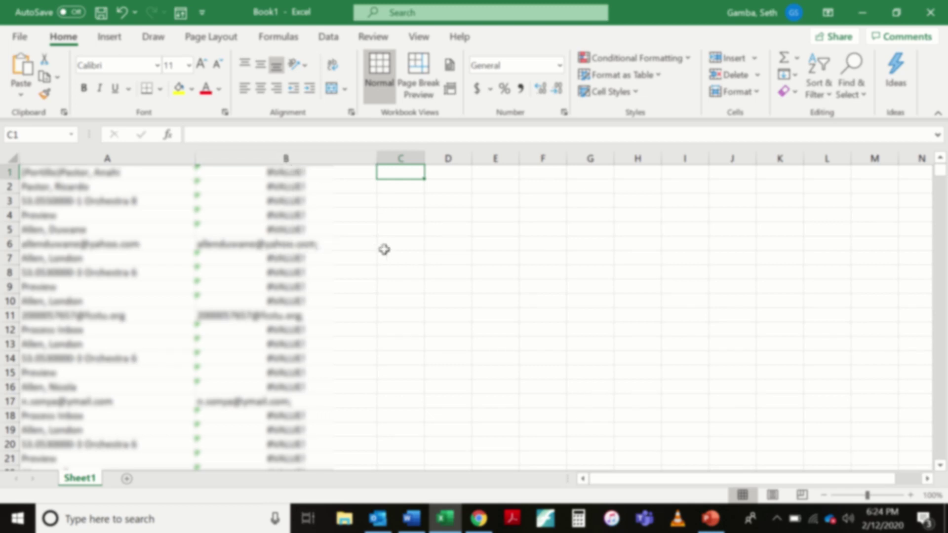
Copy item 4's formula =IF(ISERR(G1), "", G1) from the Word instructions and return to Excel
left_click(411, 519)
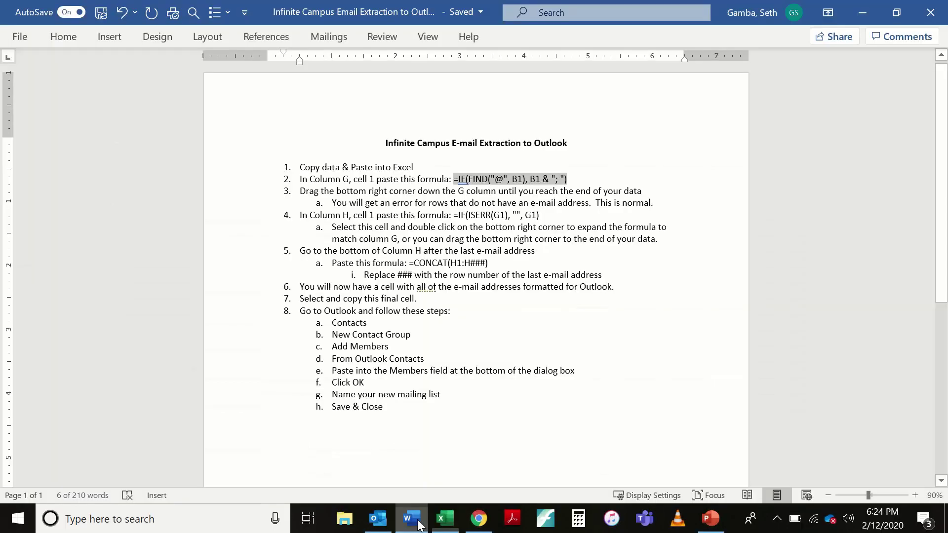
left_click(546, 214)
left_click_drag(547, 215, 462, 212)
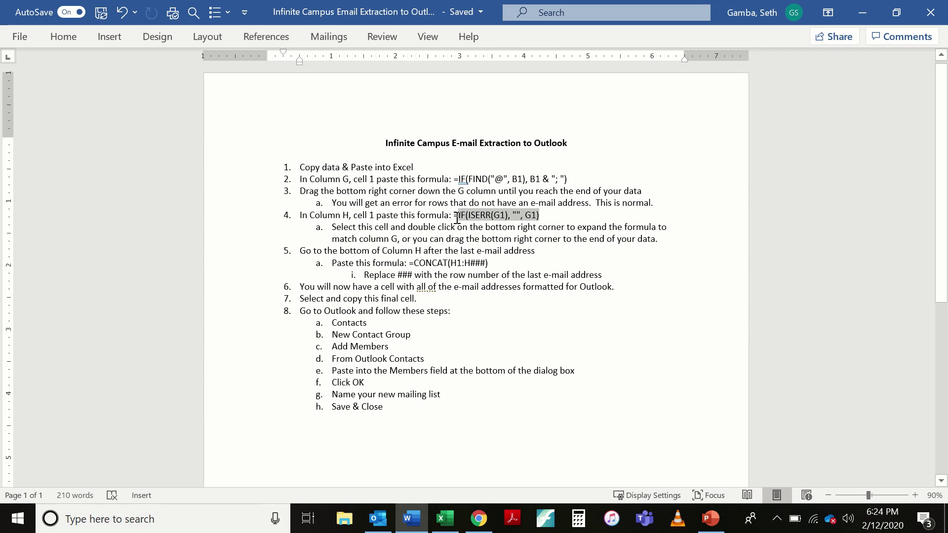
left_click_drag(456, 219, 453, 218)
key("ctrl+c")
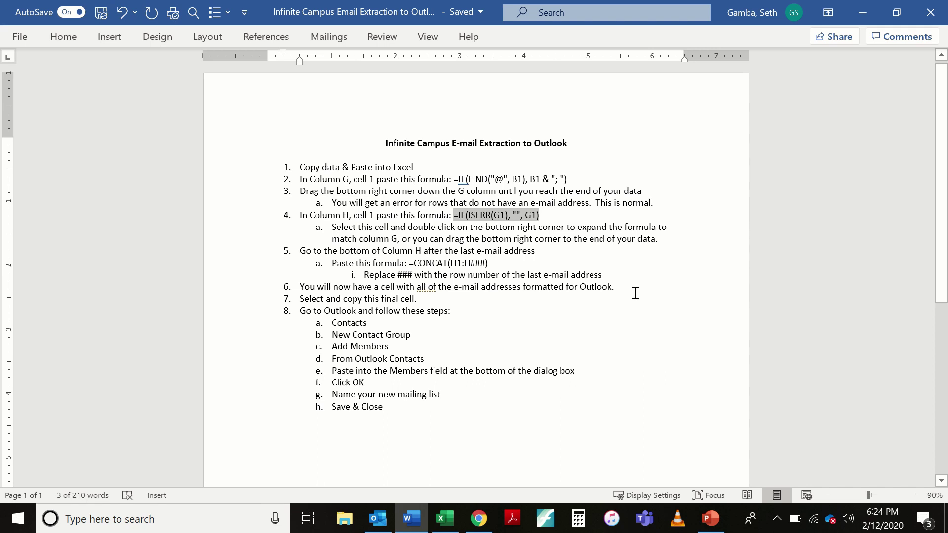
key("alt+Tab")
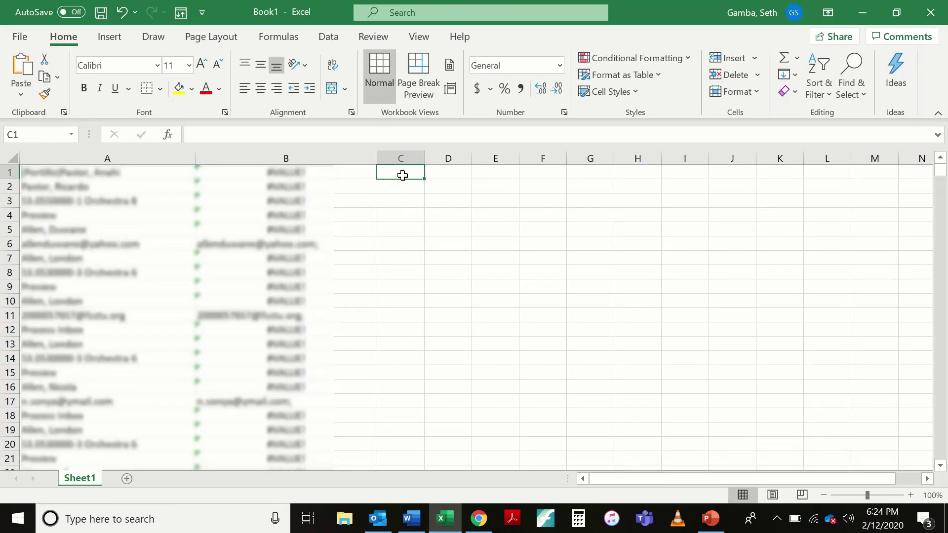
Paste the ISERR formula into C1 and change both G1 references to B1: =IF(ISERR(B1), "", B1)
key("ctrl+v")
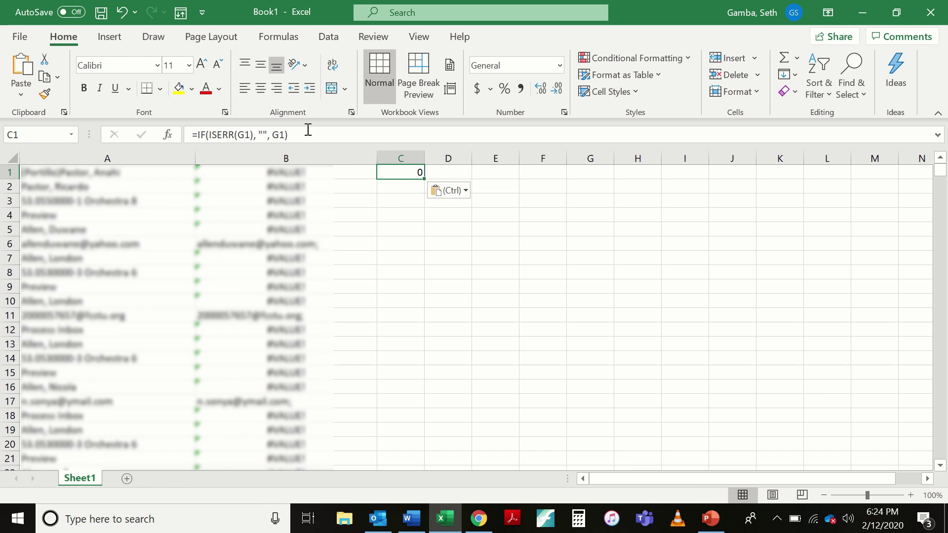
left_click(247, 134)
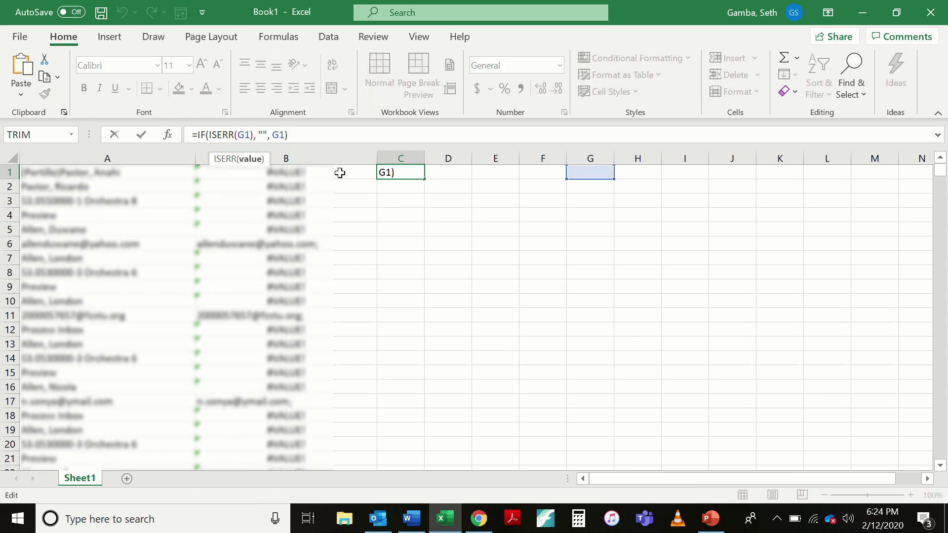
key("BackSpace")
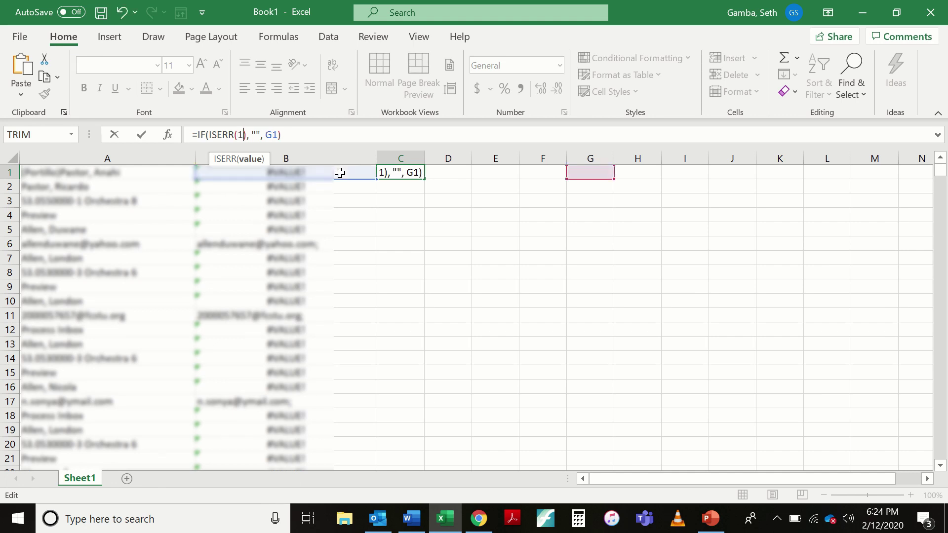
type("B")
key("Right")
key("Right")
key("Right")
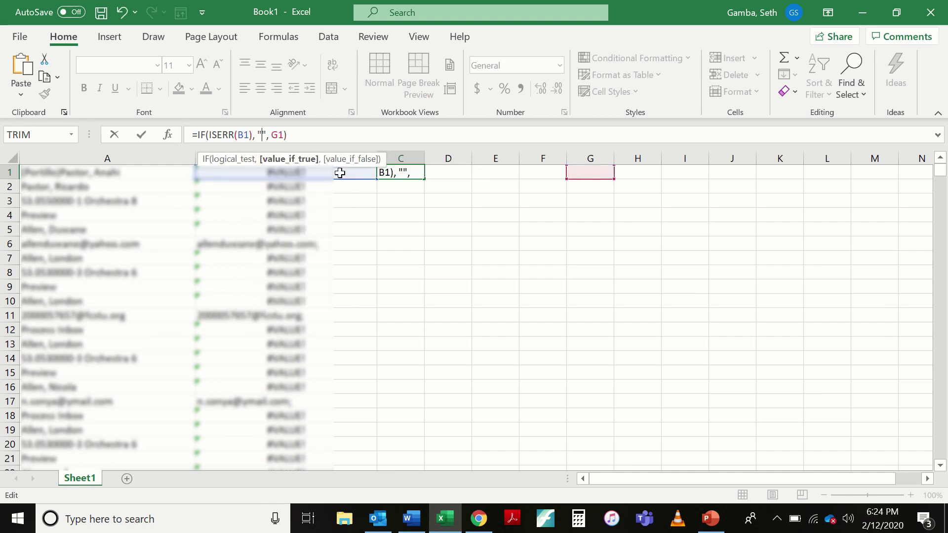
key("Right")
key("Right")
key("BackSpace")
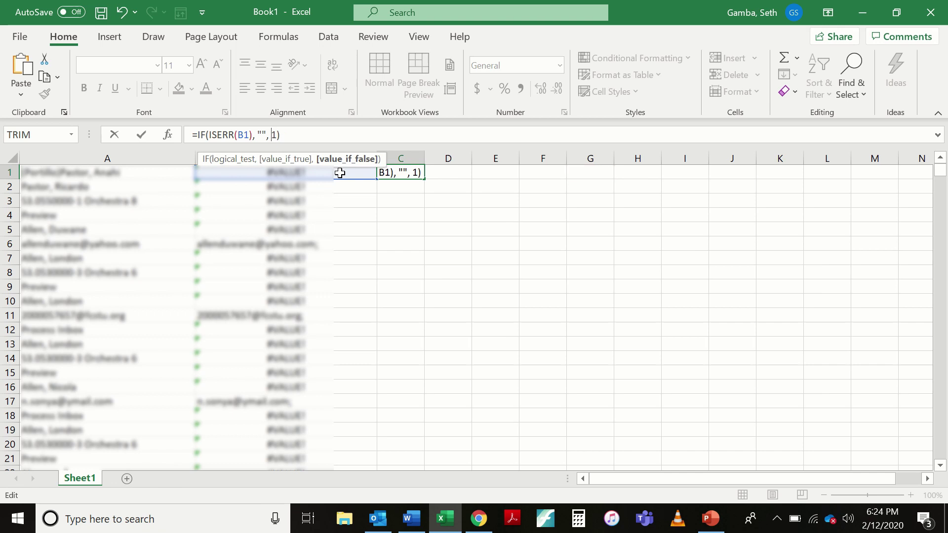
type("B")
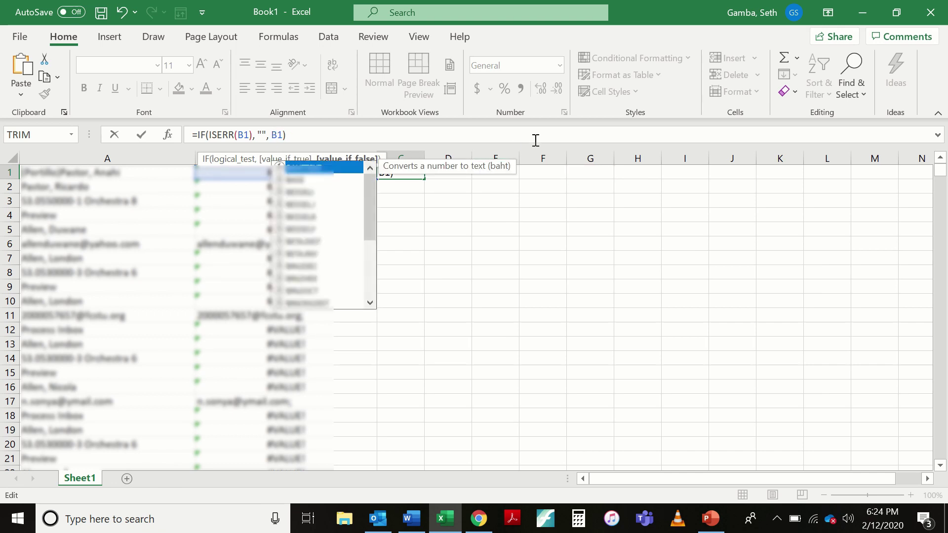
left_click(311, 132)
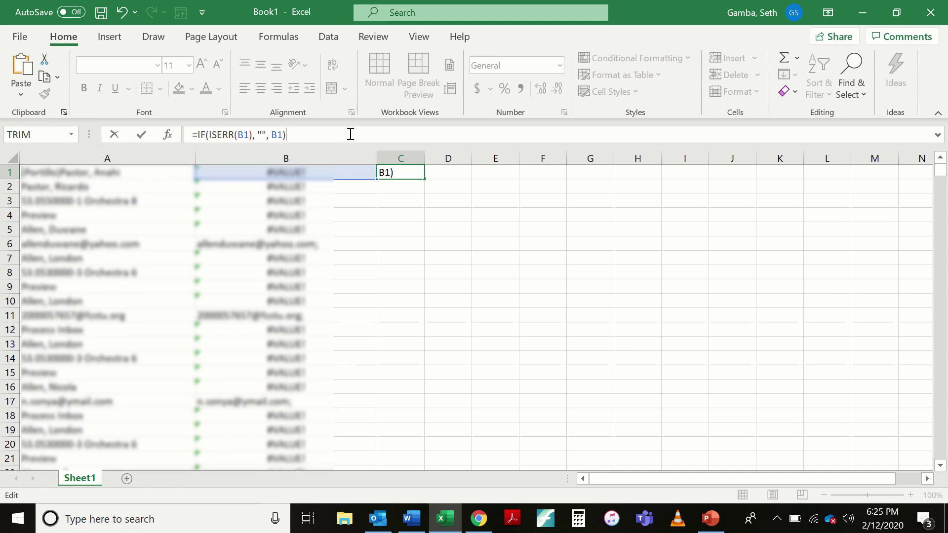
key("Return")
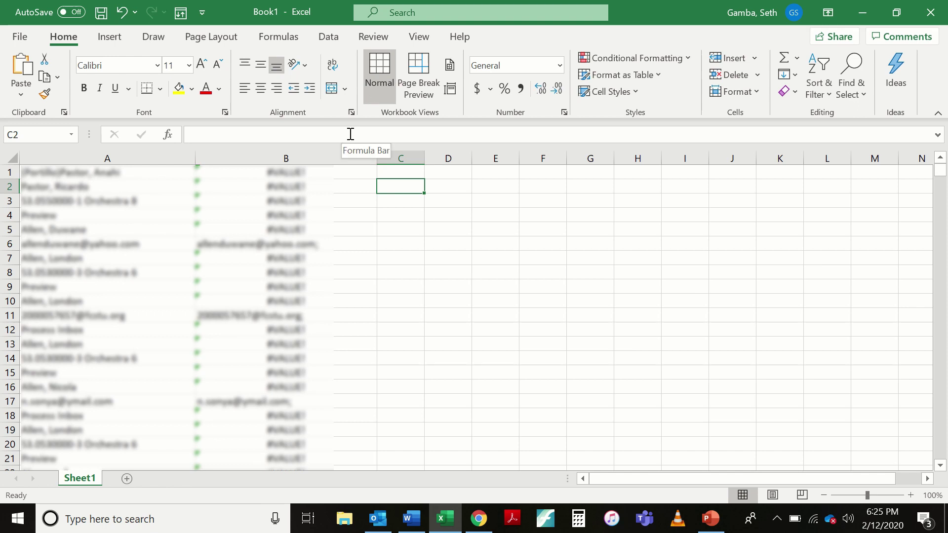
left_click(419, 175)
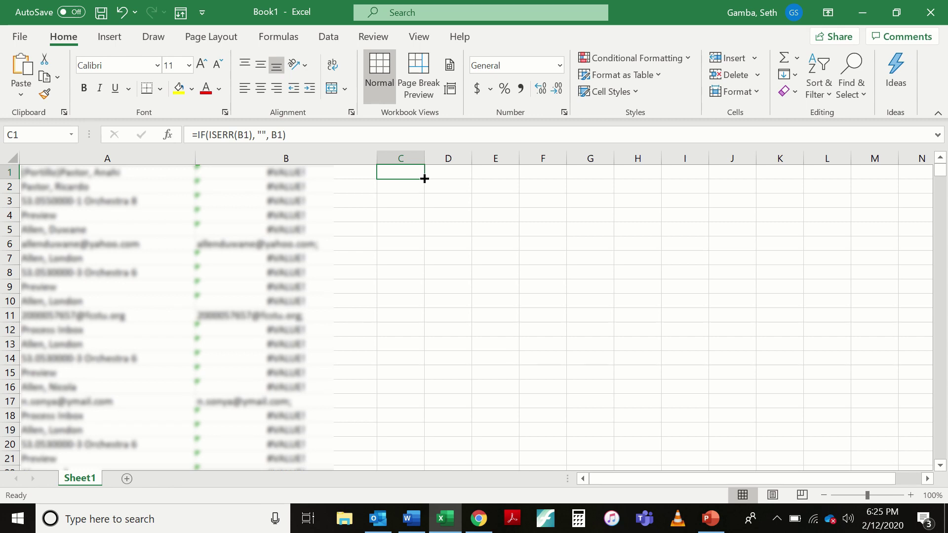
Fill C1's ISERR formula down column C and compare row 6's C and B results
double_click(425, 179)
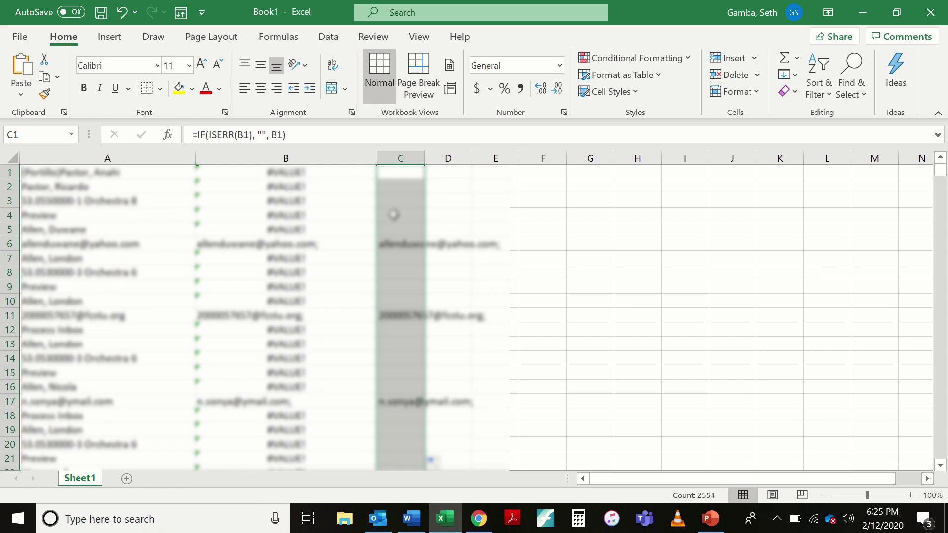
left_click(402, 246)
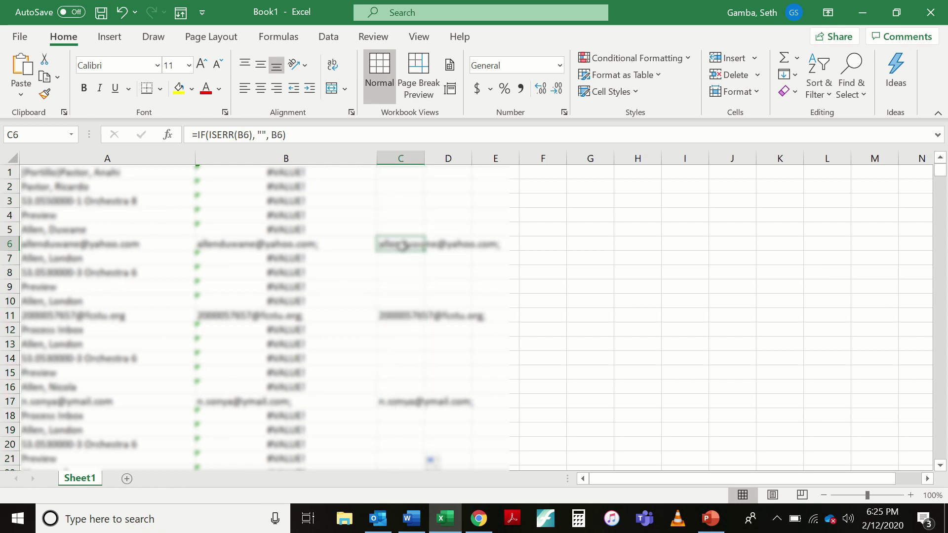
left_click(325, 244)
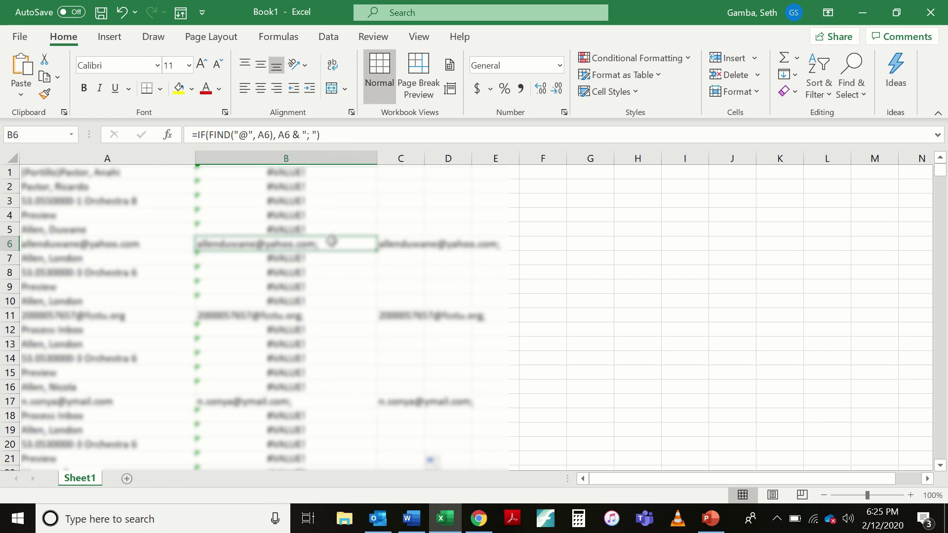
left_click(397, 244)
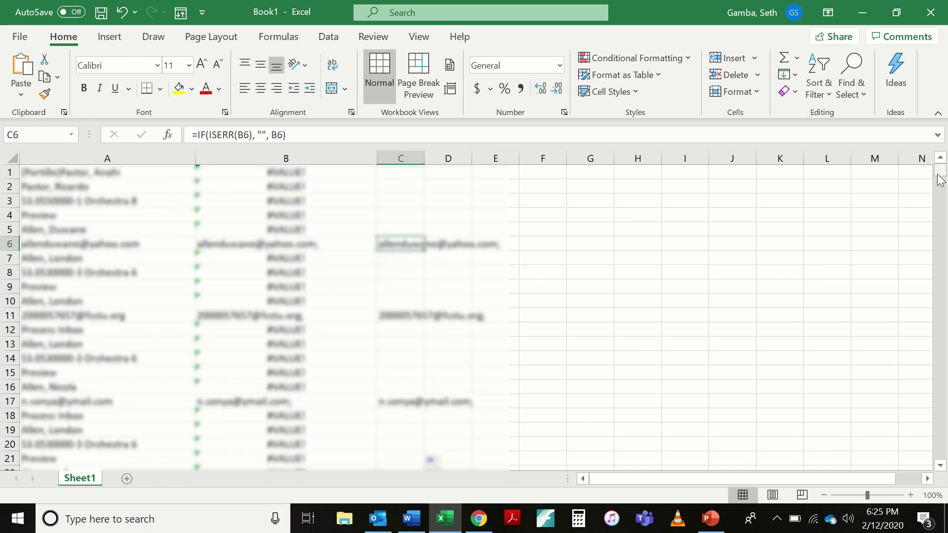
Scroll to the end of the list and select C2555, the first empty cell below the addresses
left_click_drag(939, 173, 943, 443)
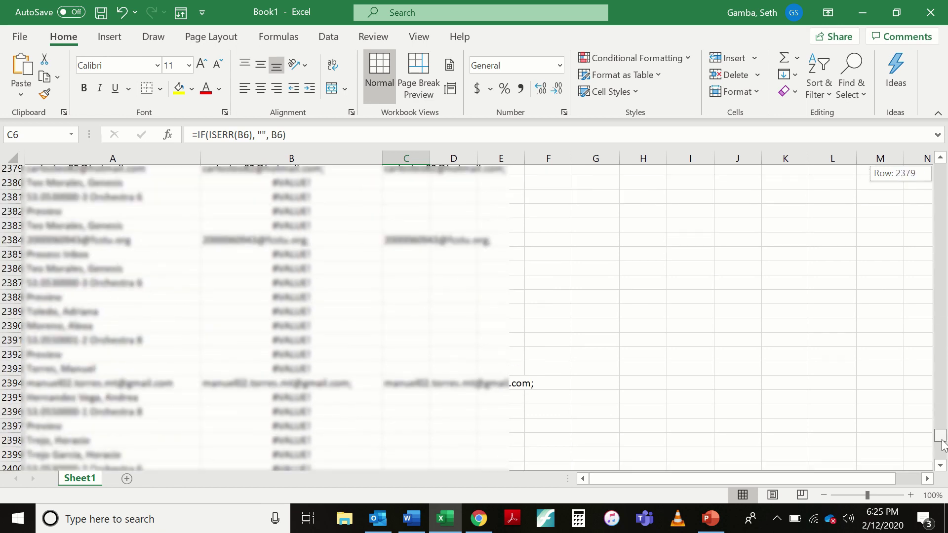
left_click_drag(943, 445, 945, 476)
scroll(543, 355, "down", 3)
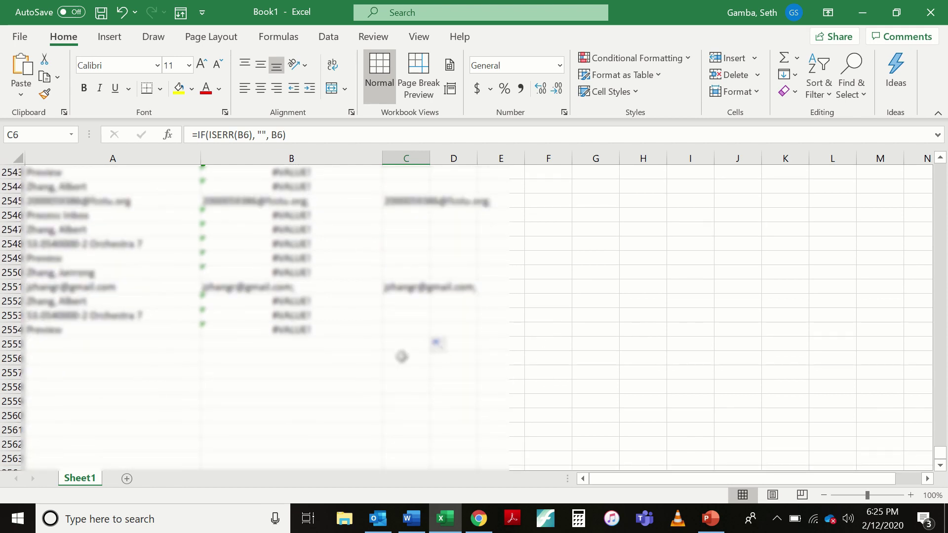
left_click(406, 345)
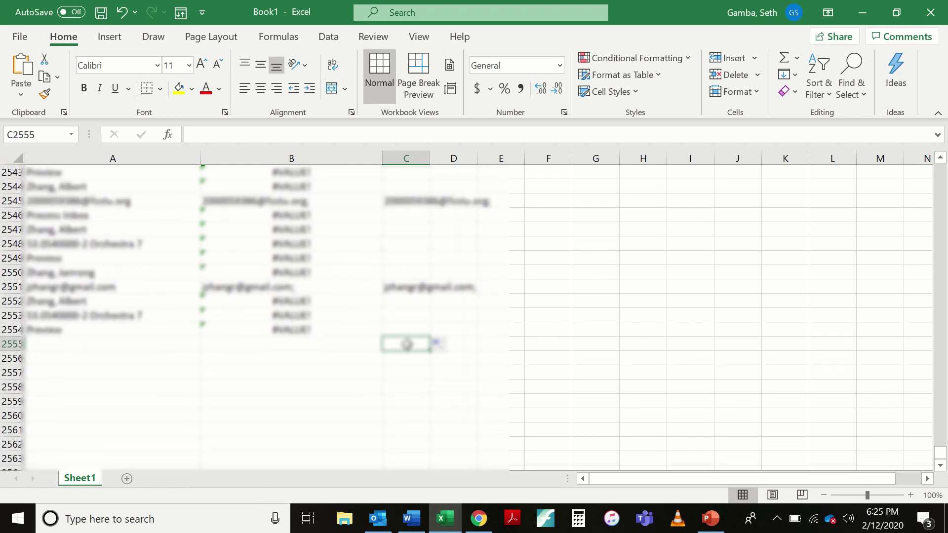
left_click(418, 516)
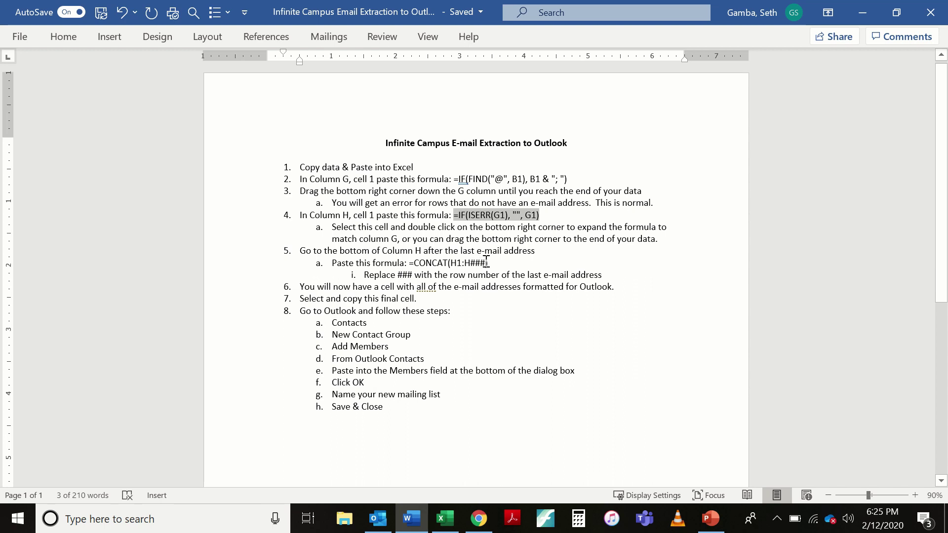
Copy =CONCAT(H1:H###) from the Word instructions and paste it into C2555
left_click_drag(490, 264, 409, 265)
key("ctrl+c")
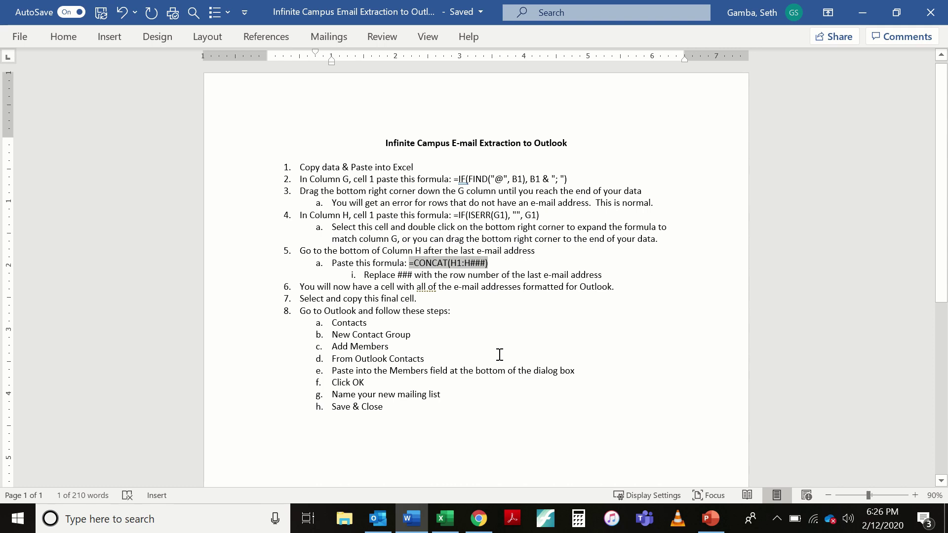
key("alt+Tab")
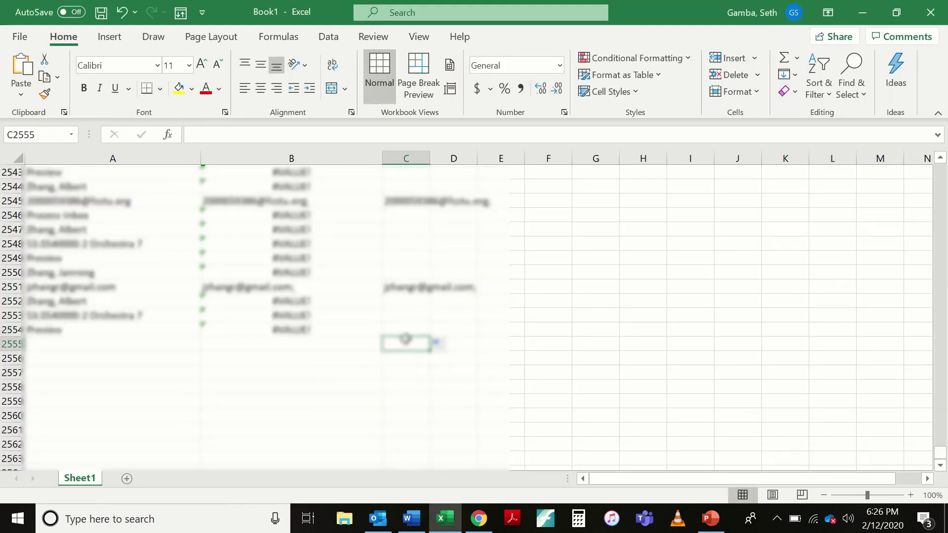
key("ctrl+v")
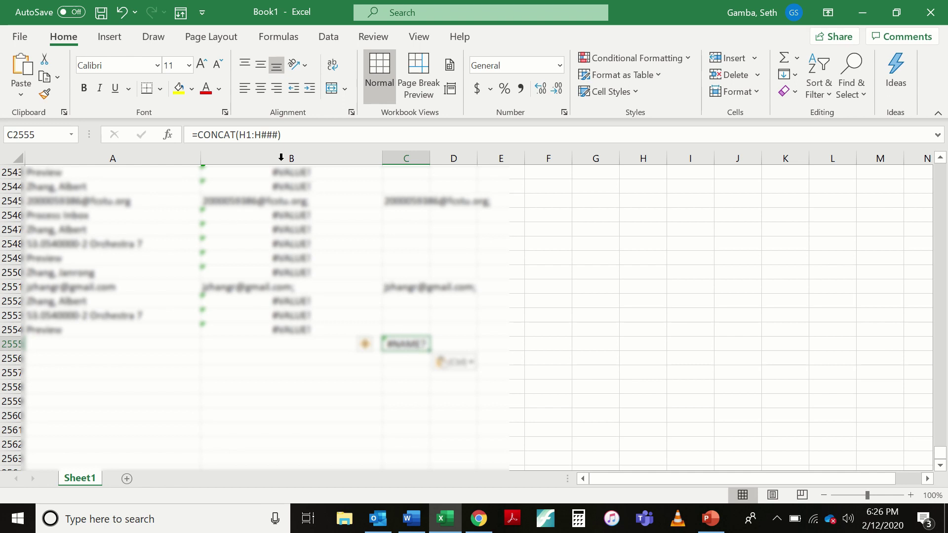
Edit the range so C2555 reads =CONCAT(C1:C2554)
left_click(246, 135)
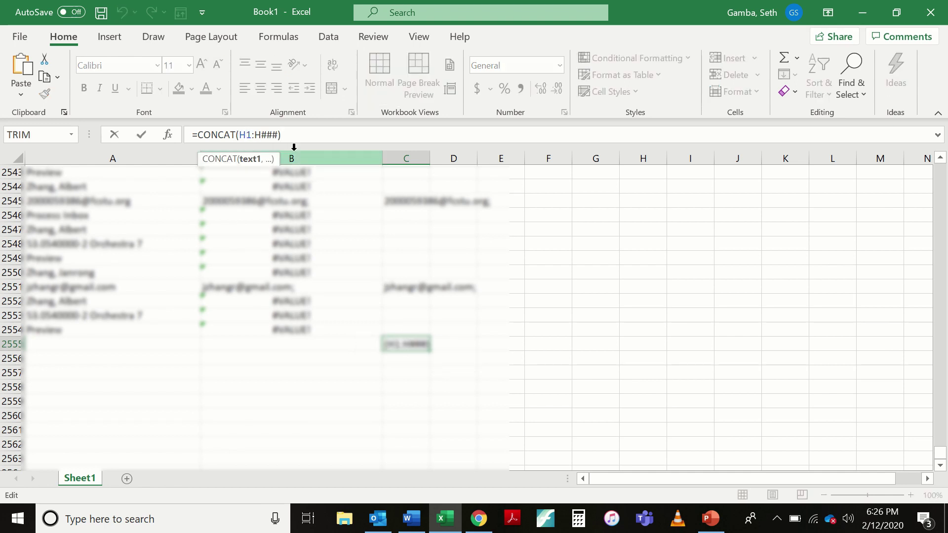
key("BackSpace")
type("C")
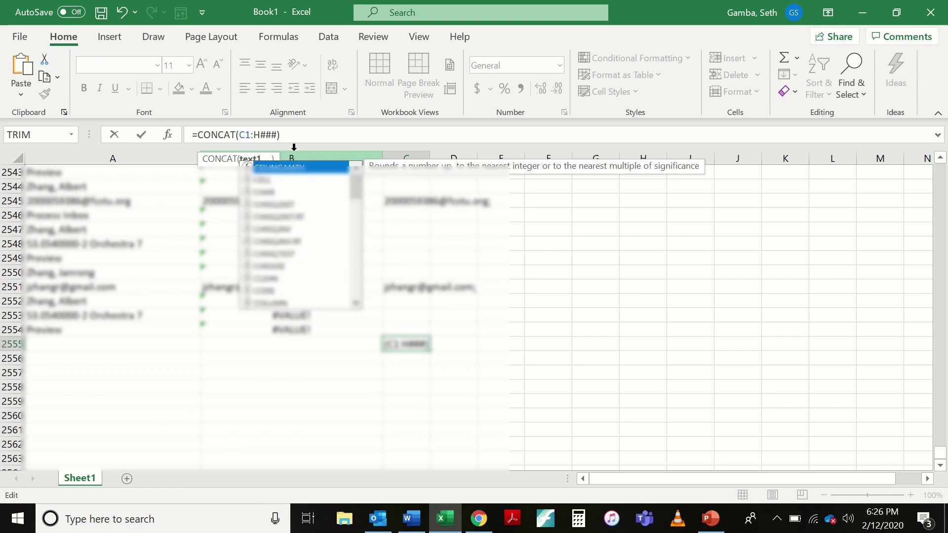
key("Right")
key("Right")
key("BackSpace")
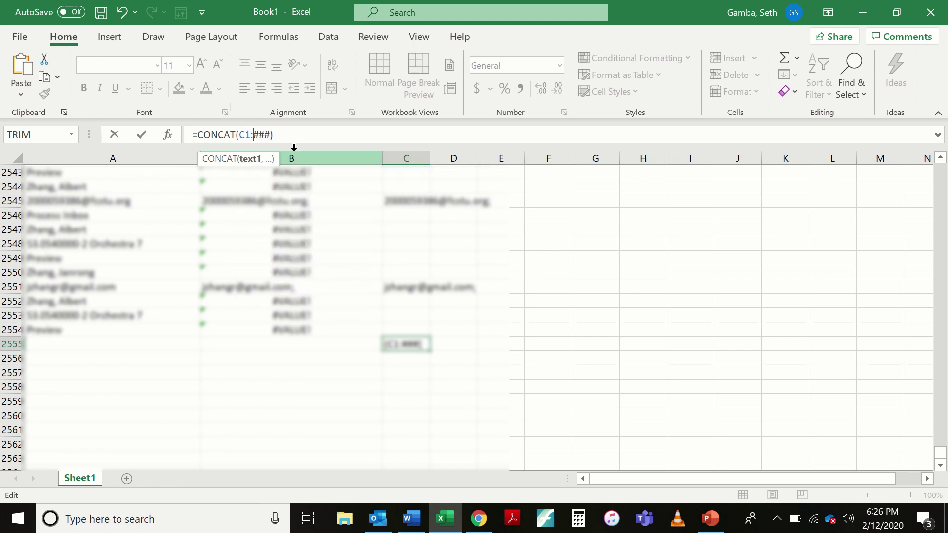
type("C")
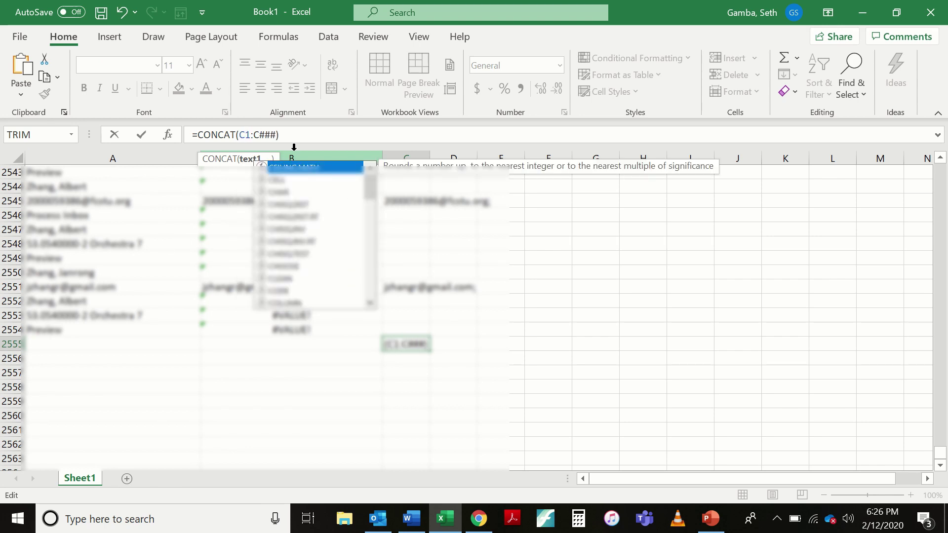
key("Delete")
key("Delete")
key("Delete")
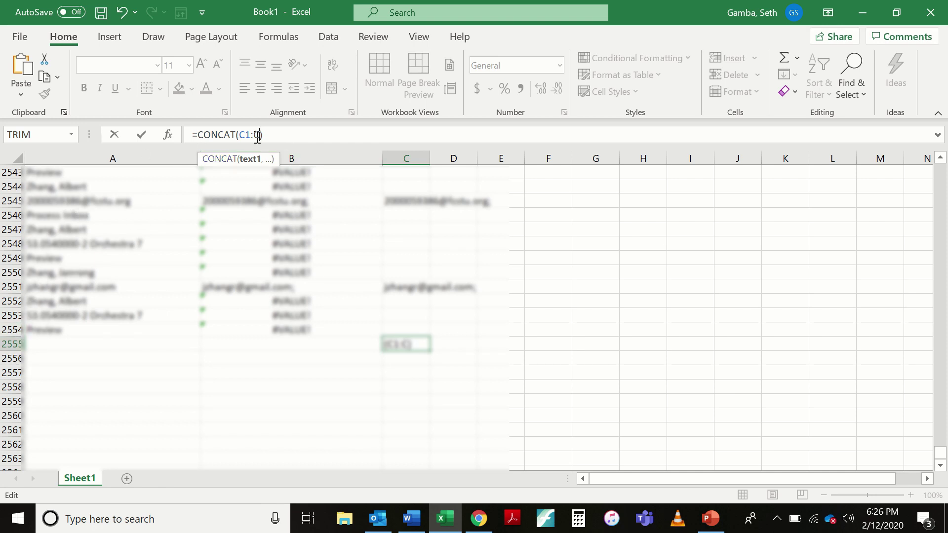
type("2554")
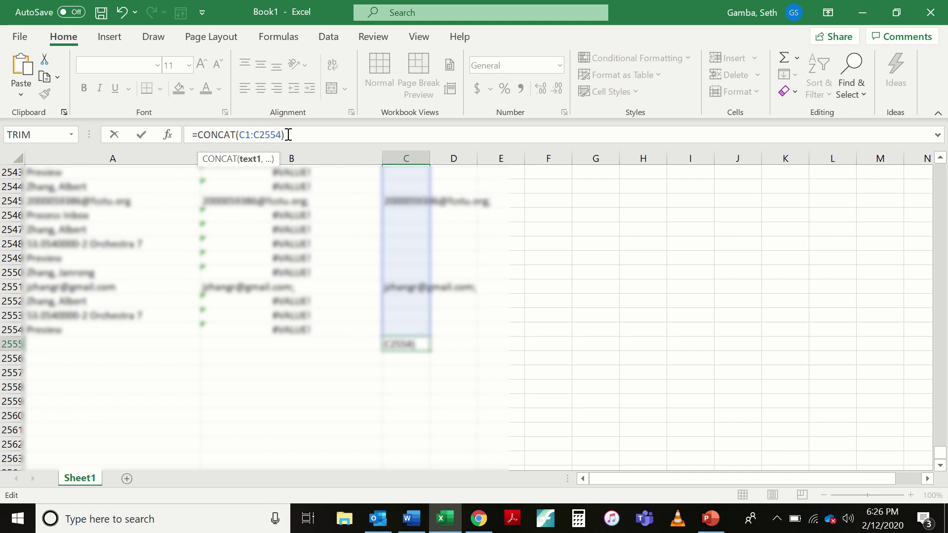
key("Return")
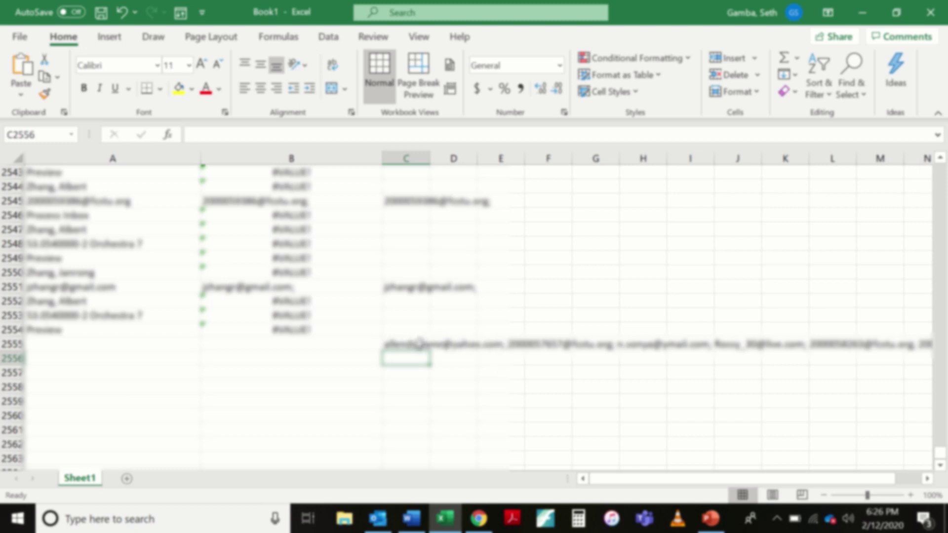
Copy the combined semicolon-separated email list from cell C2555
left_click(420, 344)
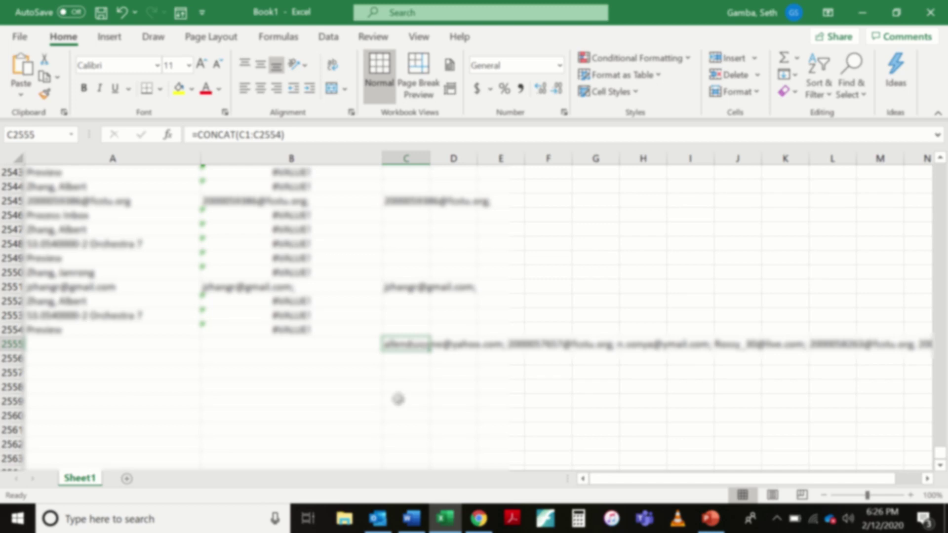
key("ctrl+c")
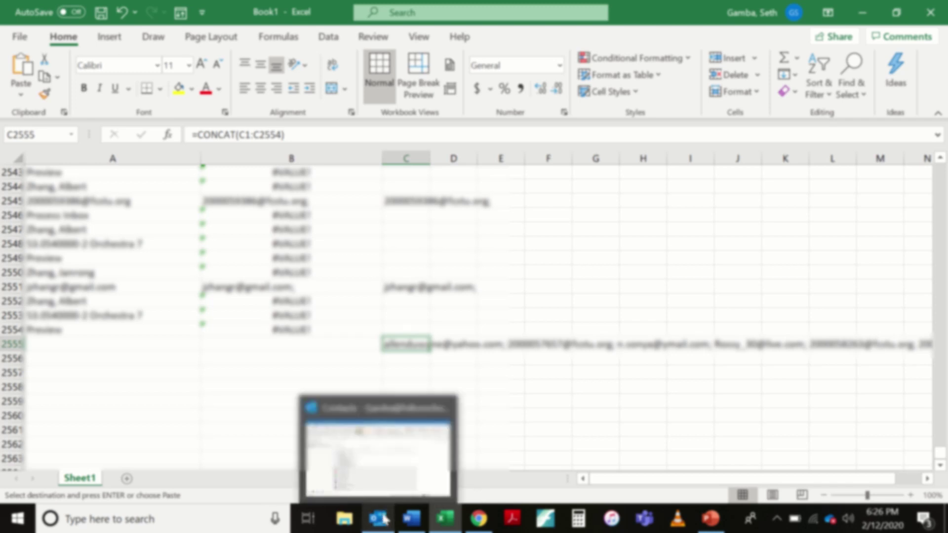
Create a new Outlook contact group and paste the copied addresses into its Members list
left_click(383, 519)
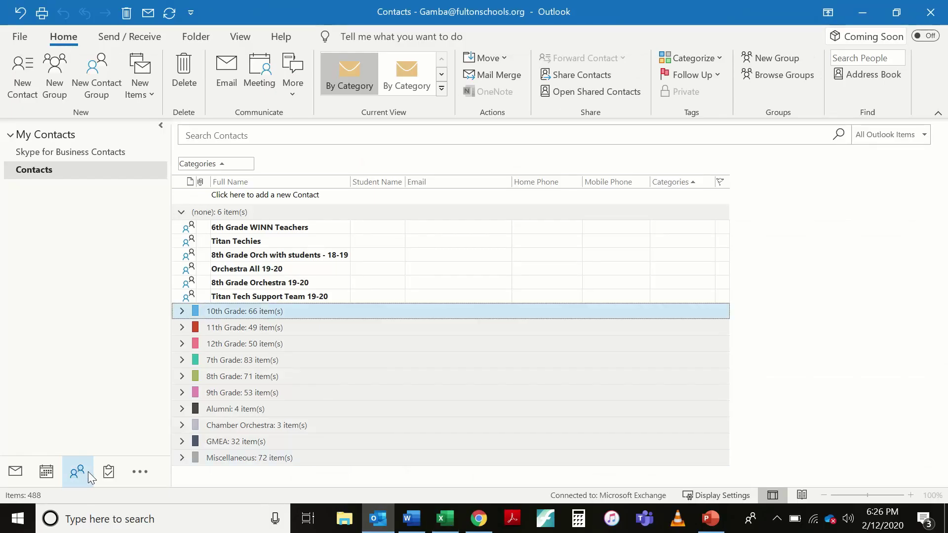
left_click(106, 76)
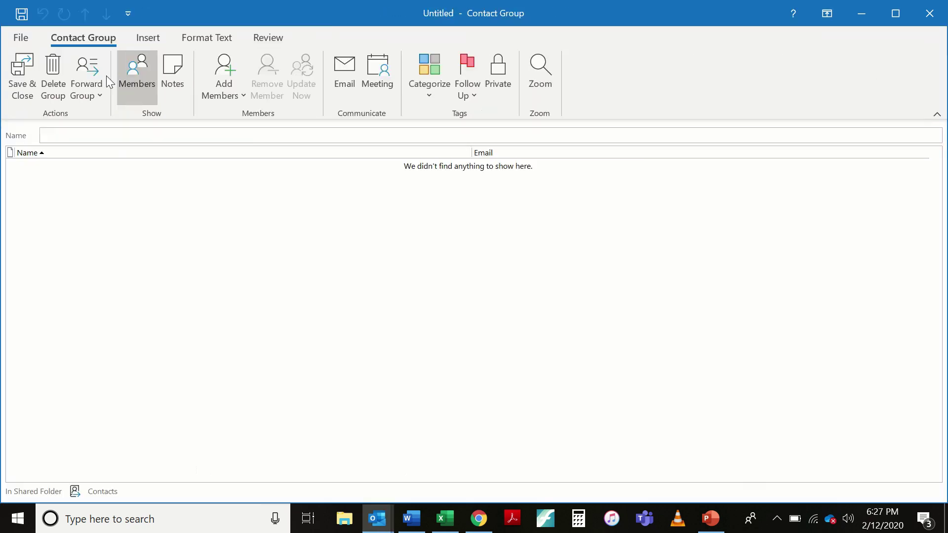
left_click(214, 69)
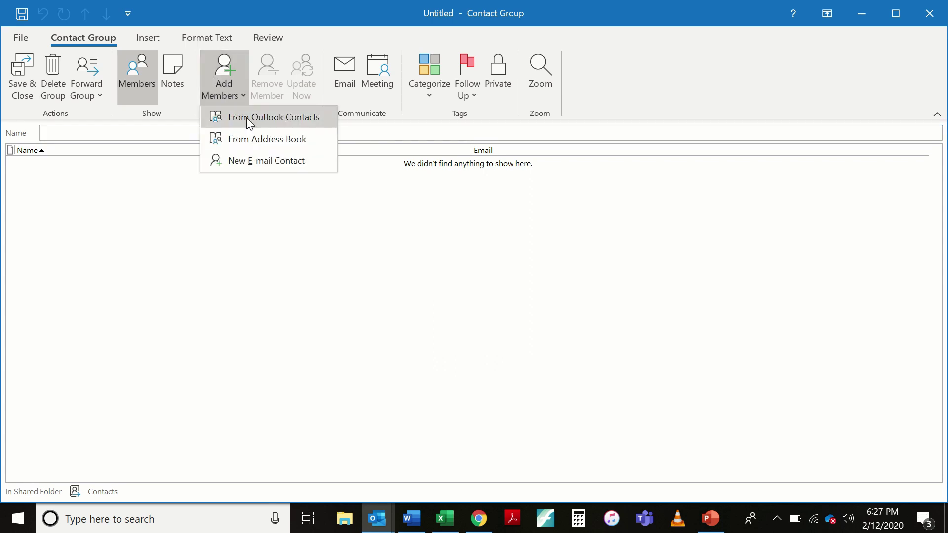
left_click(247, 118)
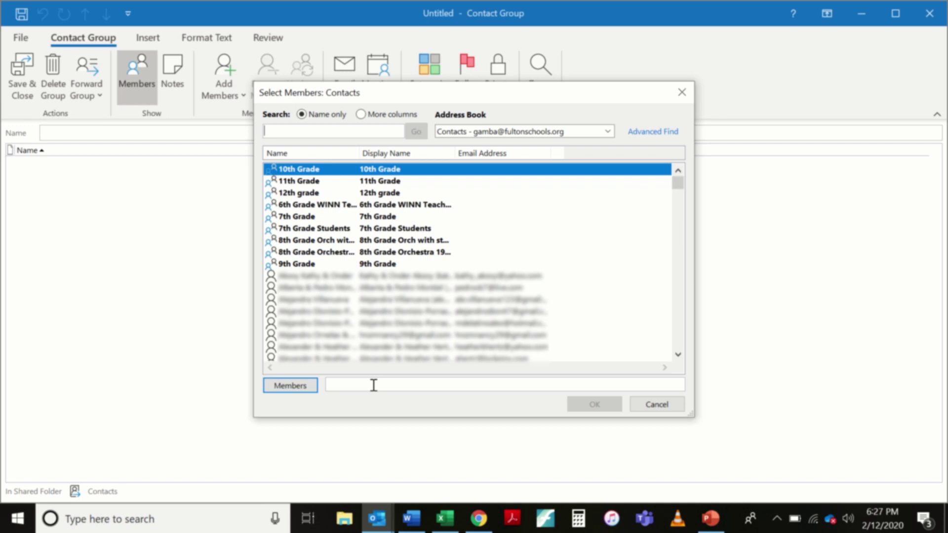
key("ctrl+v")
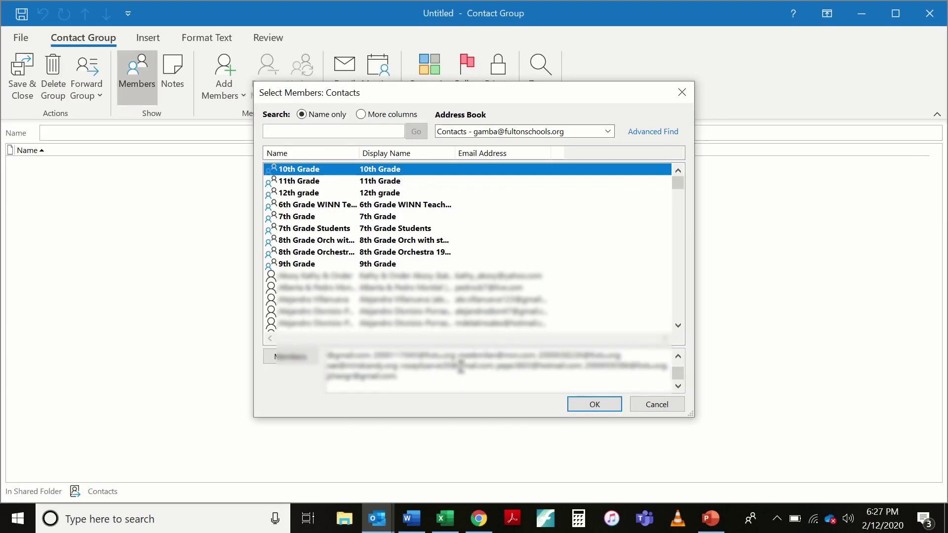
scroll(461, 368, "up", 5)
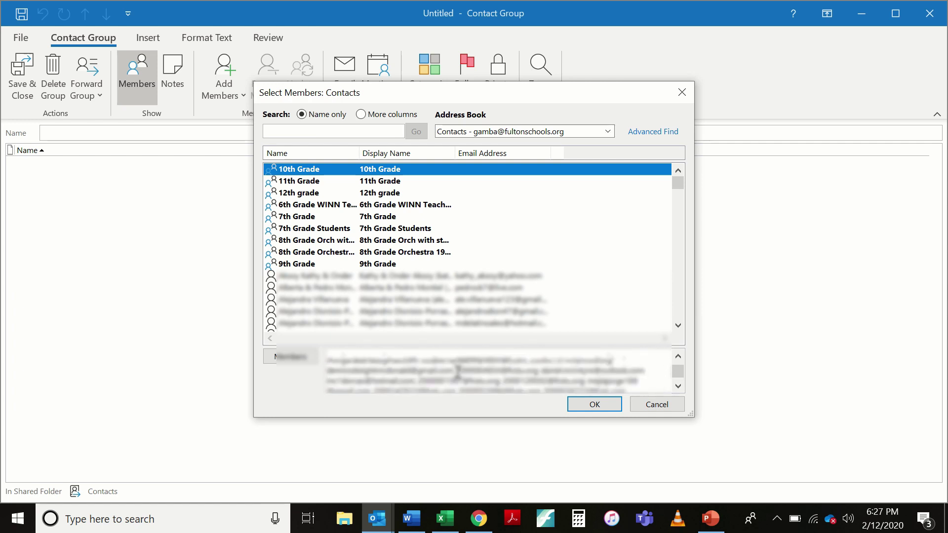
scroll(457, 373, "up", 8)
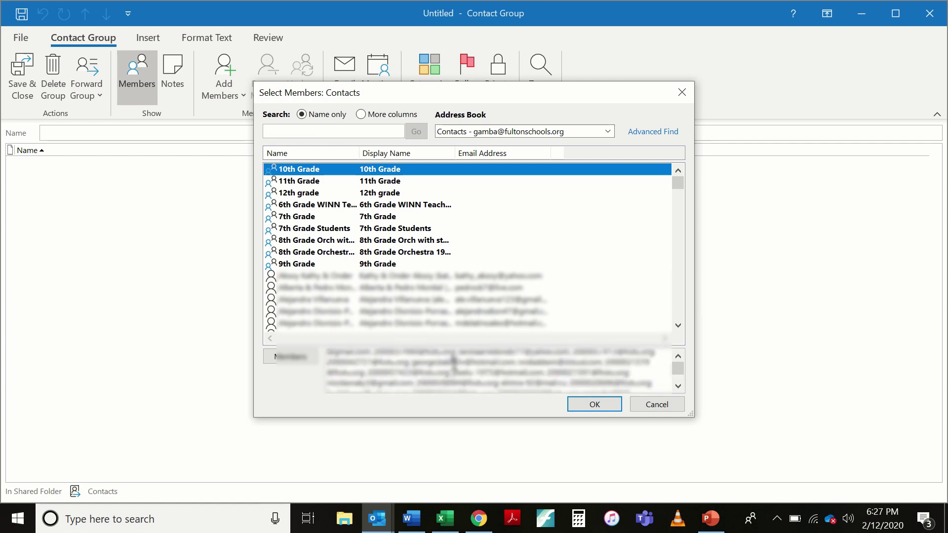
scroll(453, 363, "up", 2)
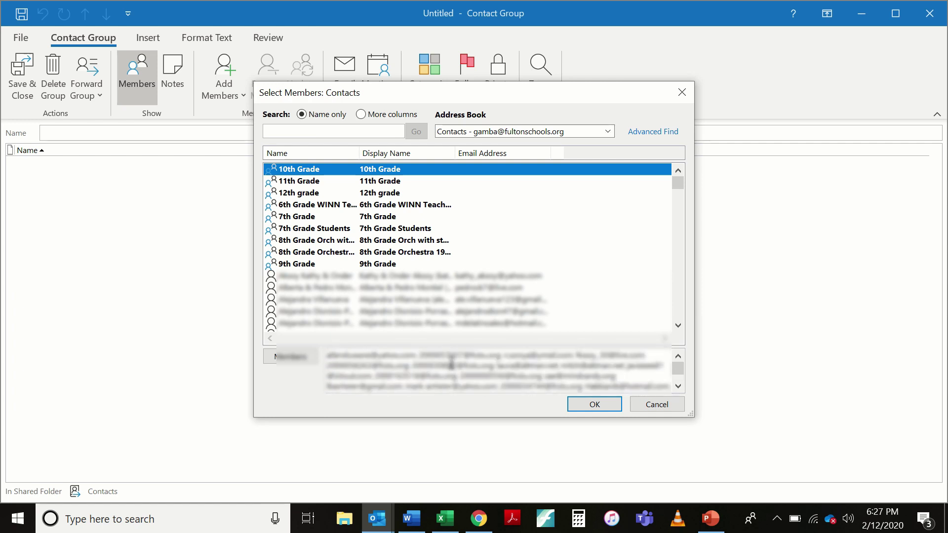
left_click(582, 402)
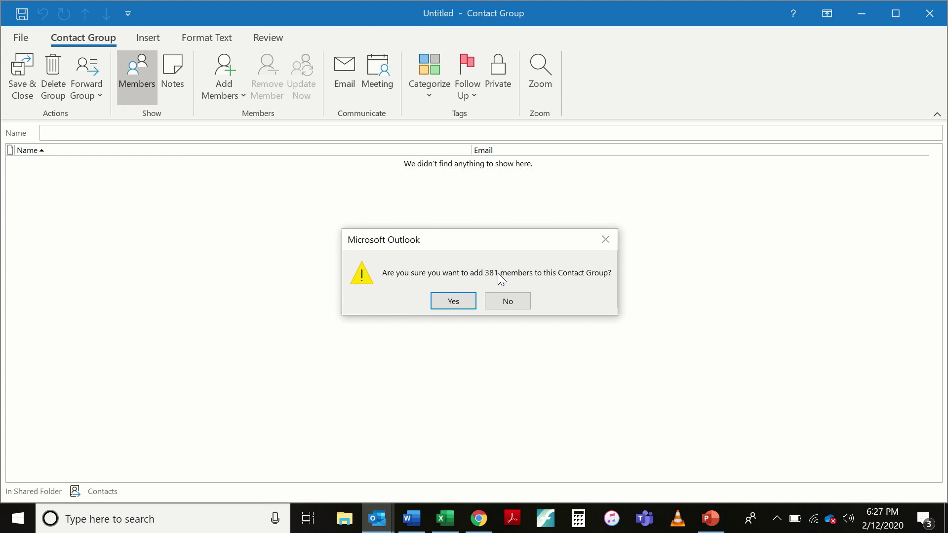
Accept all 381 members, name the group 'All Students & Parents', and save it
left_click(452, 299)
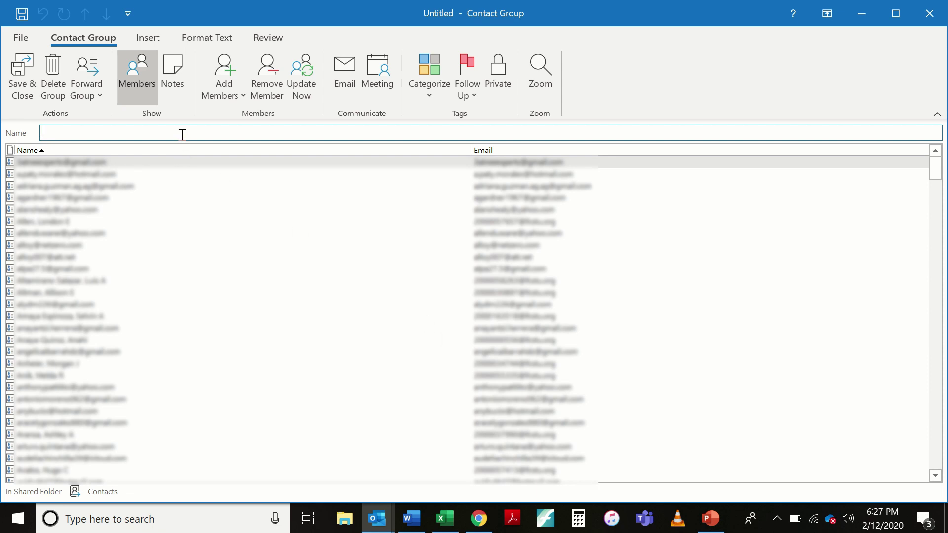
type("All Students & Parents")
left_click(20, 75)
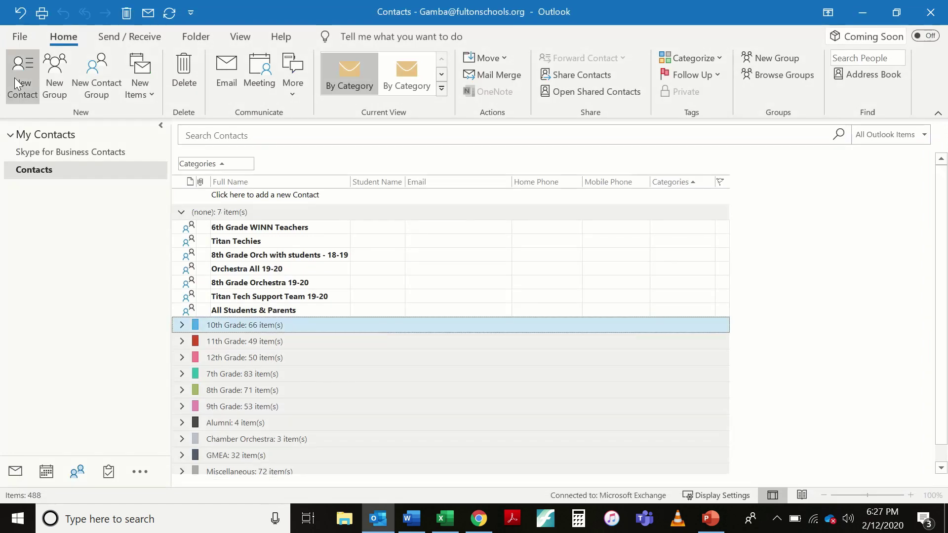
Start a new email to the 'All Students & Parents' group, moving it from To into Bcc
right_click(258, 312)
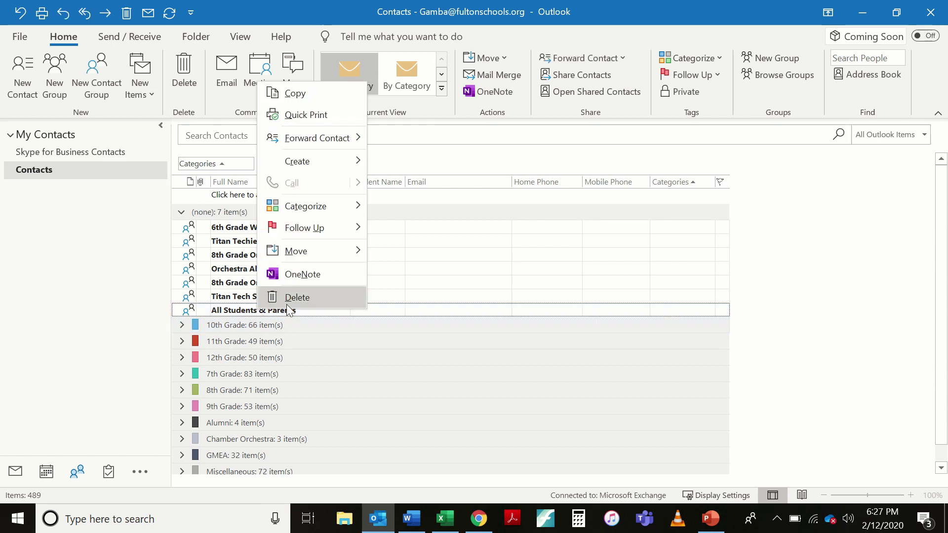
mouse_move(366, 165)
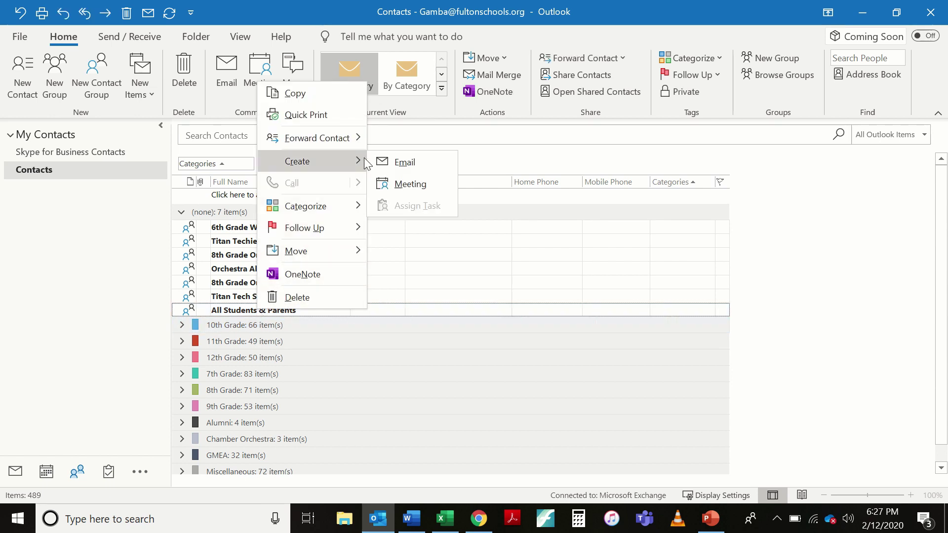
left_click(395, 161)
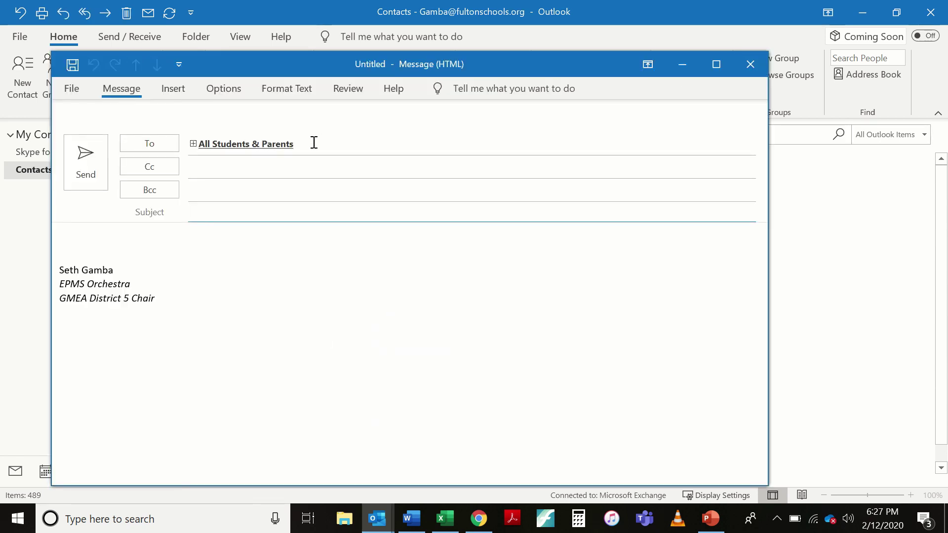
left_click_drag(260, 142, 241, 191)
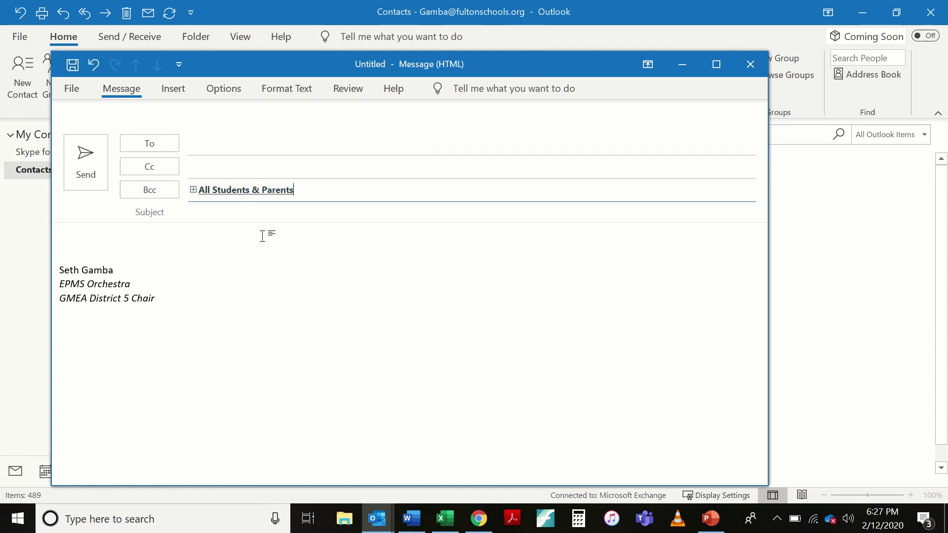